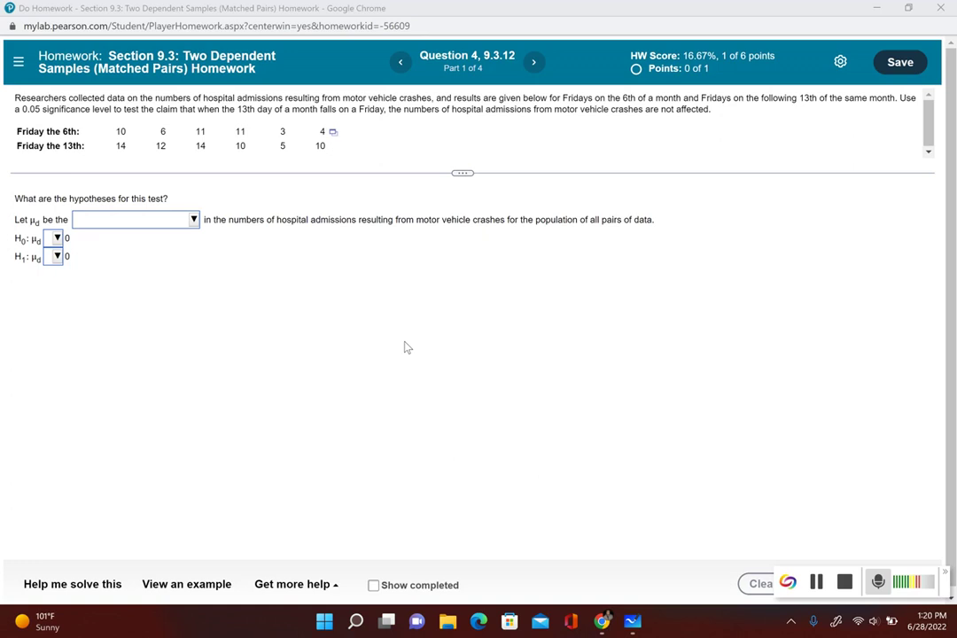
# Step: On a blank whiteboard, handwrite in black '1) μd = 0' and '2) μd ≠ 0'
pyautogui.moveTo(631, 627)
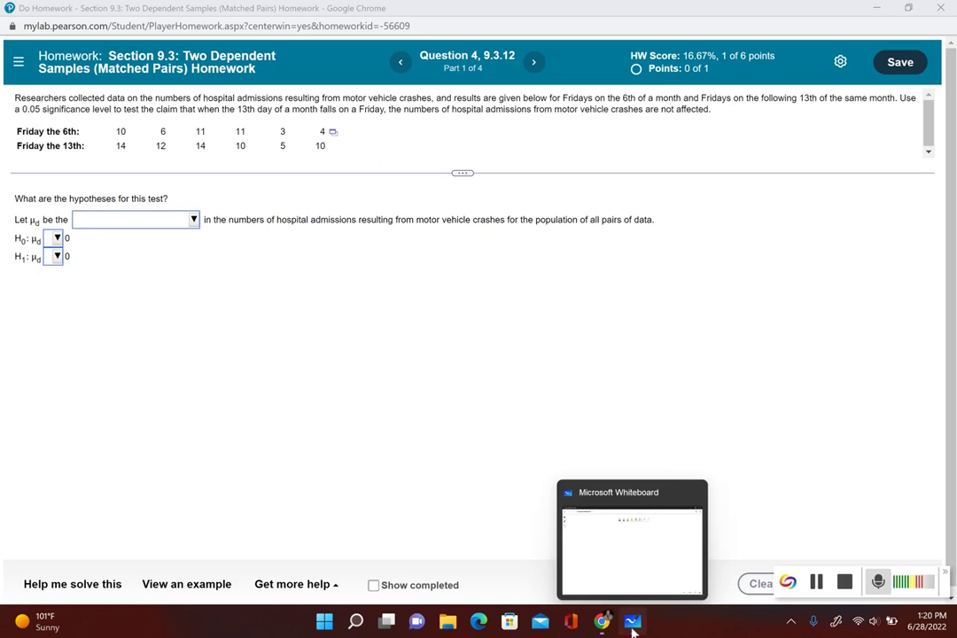
pyautogui.click(635, 624)
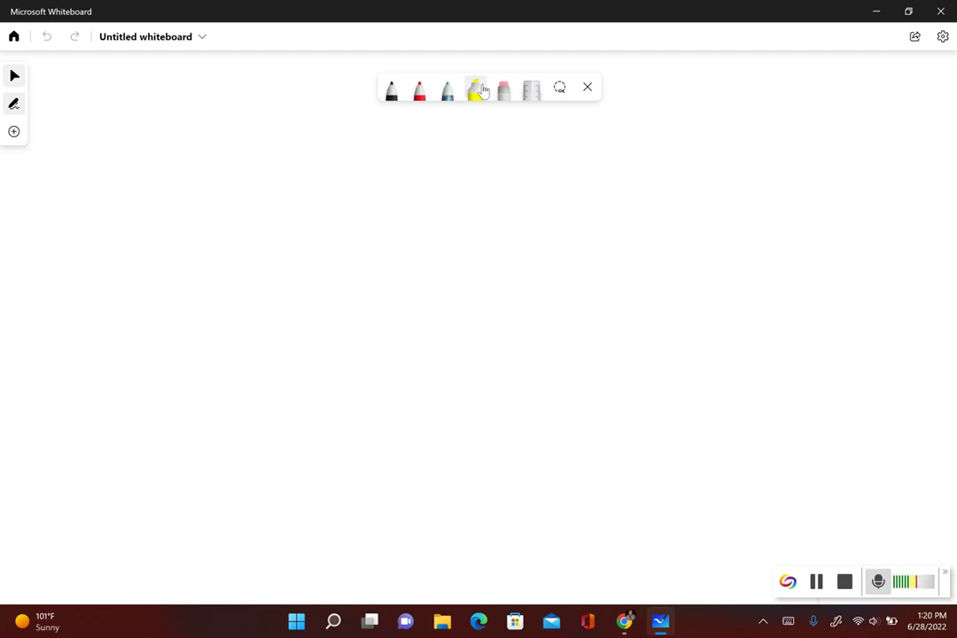
pyautogui.click(391, 89)
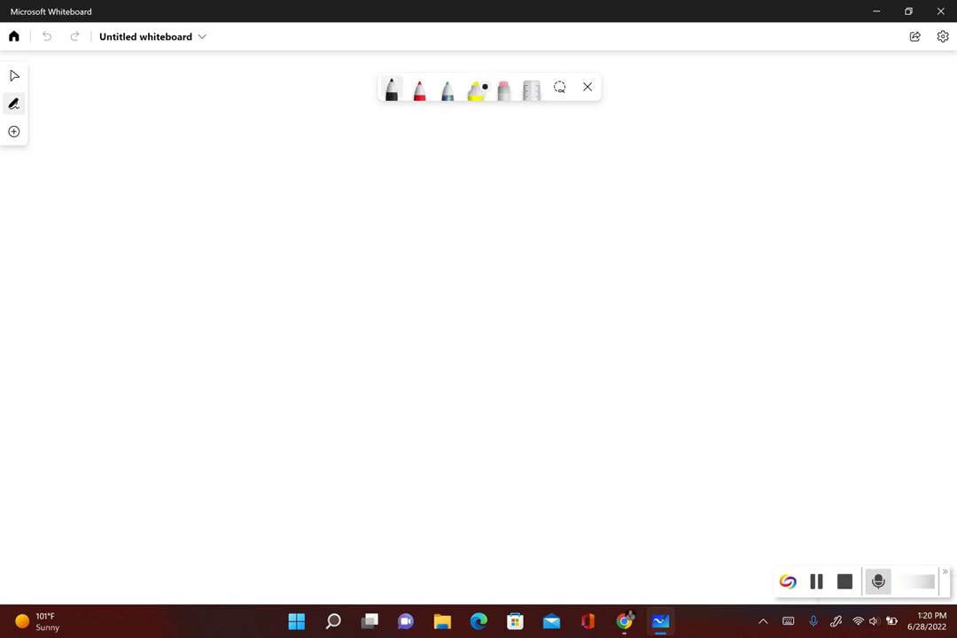
pyautogui.moveTo(87, 168); pyautogui.dragTo(92, 187)
pyautogui.moveTo(99, 166); pyautogui.dragTo(100, 191)
pyautogui.moveTo(156, 175)
pyautogui.mouseDown()
pyautogui.moveTo(147, 191)
pyautogui.moveTo(176, 185)
pyautogui.mouseUp()
pyautogui.moveTo(192, 177)
pyautogui.mouseDown()
pyautogui.moveTo(193, 192)
pyautogui.moveTo(184, 190)
pyautogui.moveTo(228, 179)
pyautogui.mouseUp()
pyautogui.moveTo(219, 186); pyautogui.dragTo(257, 173)
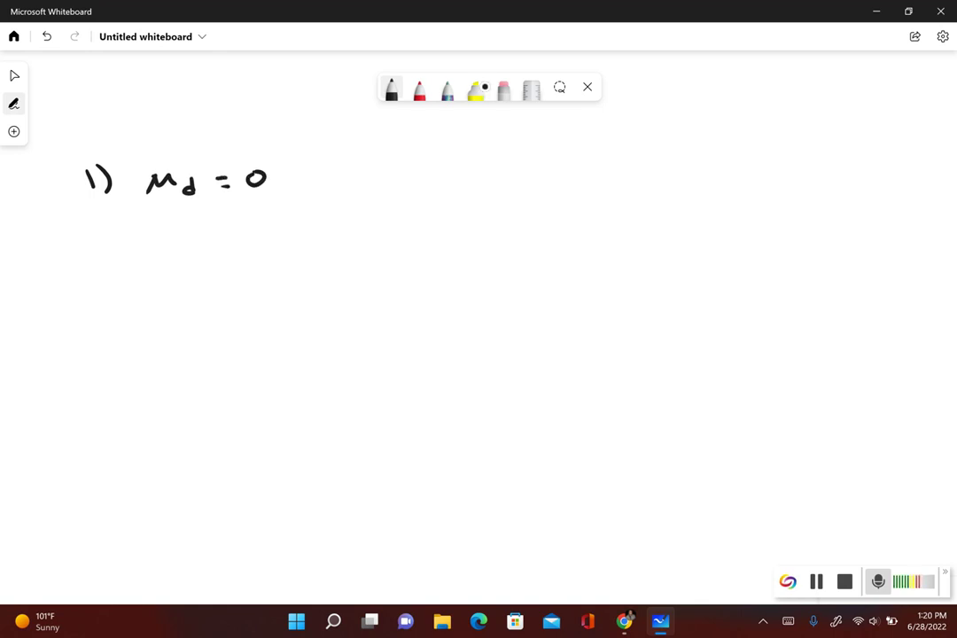
pyautogui.moveTo(104, 227); pyautogui.dragTo(117, 238)
pyautogui.moveTo(132, 223)
pyautogui.mouseDown()
pyautogui.moveTo(133, 246)
pyautogui.moveTo(212, 249)
pyautogui.mouseUp()
pyautogui.moveTo(210, 239)
pyautogui.mouseDown()
pyautogui.moveTo(202, 246)
pyautogui.moveTo(249, 238)
pyautogui.mouseUp()
pyautogui.moveTo(249, 225)
pyautogui.mouseDown()
pyautogui.moveTo(237, 248)
pyautogui.moveTo(282, 228)
pyautogui.mouseUp()
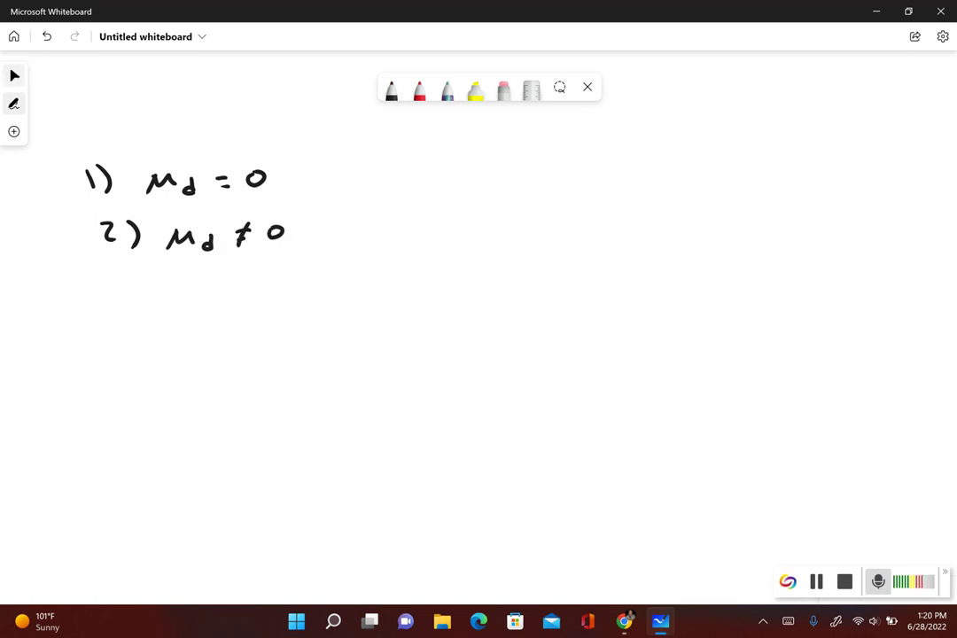
# Step: Write '3) Ho: μ = 0' and start the line 'H1:' below it
pyautogui.moveTo(113, 299)
pyautogui.mouseDown()
pyautogui.moveTo(115, 320)
pyautogui.moveTo(134, 323)
pyautogui.mouseUp()
pyautogui.moveTo(200, 297)
pyautogui.mouseDown()
pyautogui.moveTo(206, 315)
pyautogui.moveTo(215, 306)
pyautogui.mouseUp()
pyautogui.moveTo(214, 298); pyautogui.dragTo(217, 317)
pyautogui.moveTo(235, 308)
pyautogui.mouseDown()
pyautogui.moveTo(226, 315)
pyautogui.moveTo(234, 308)
pyautogui.moveTo(272, 324)
pyautogui.moveTo(332, 301)
pyautogui.mouseUp()
pyautogui.click(252, 302)
pyautogui.click(251, 311)
pyautogui.moveTo(320, 309); pyautogui.dragTo(352, 295)
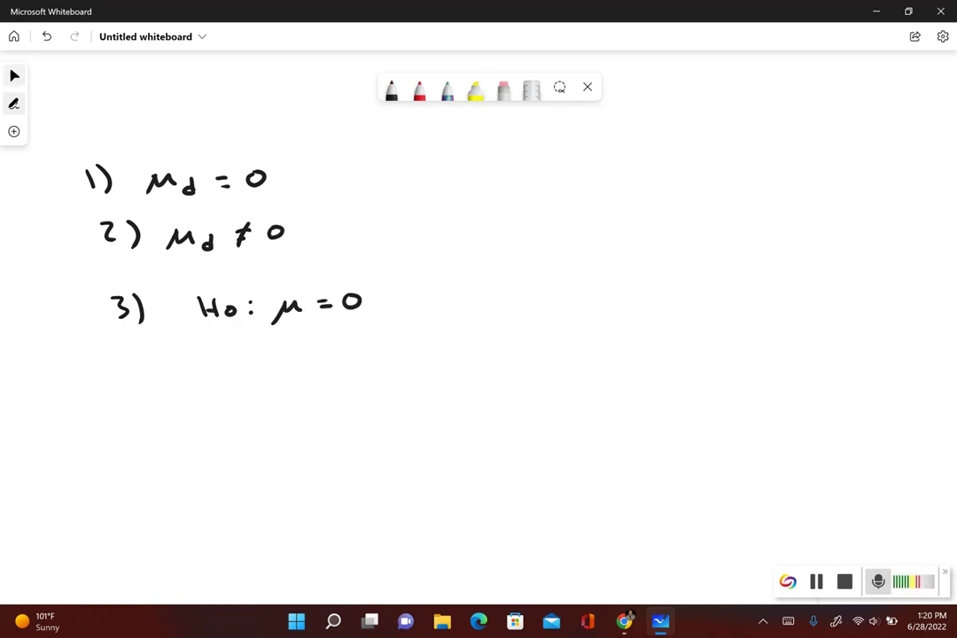
pyautogui.moveTo(205, 345)
pyautogui.mouseDown()
pyautogui.moveTo(206, 365)
pyautogui.moveTo(225, 365)
pyautogui.moveTo(225, 354)
pyautogui.mouseUp()
pyautogui.moveTo(236, 352); pyautogui.dragTo(235, 365)
pyautogui.click(253, 350)
pyautogui.click(253, 360)
# Step: Draw a red brace beside lines 1 and 2, then return to black ink
pyautogui.click(419, 88)
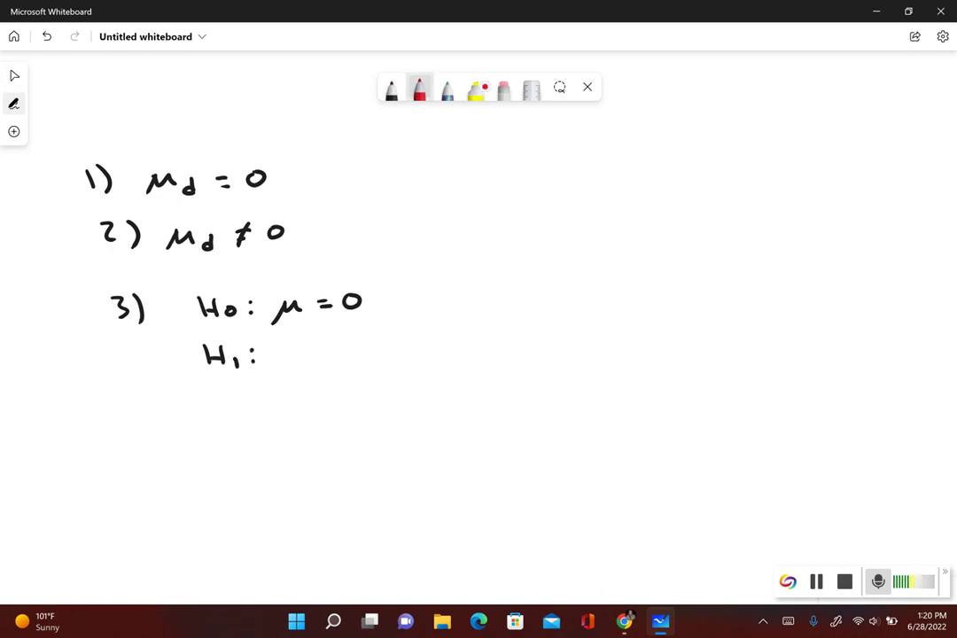
pyautogui.moveTo(335, 153)
pyautogui.mouseDown()
pyautogui.moveTo(359, 158)
pyautogui.moveTo(308, 237)
pyautogui.mouseUp()
pyautogui.click(390, 88)
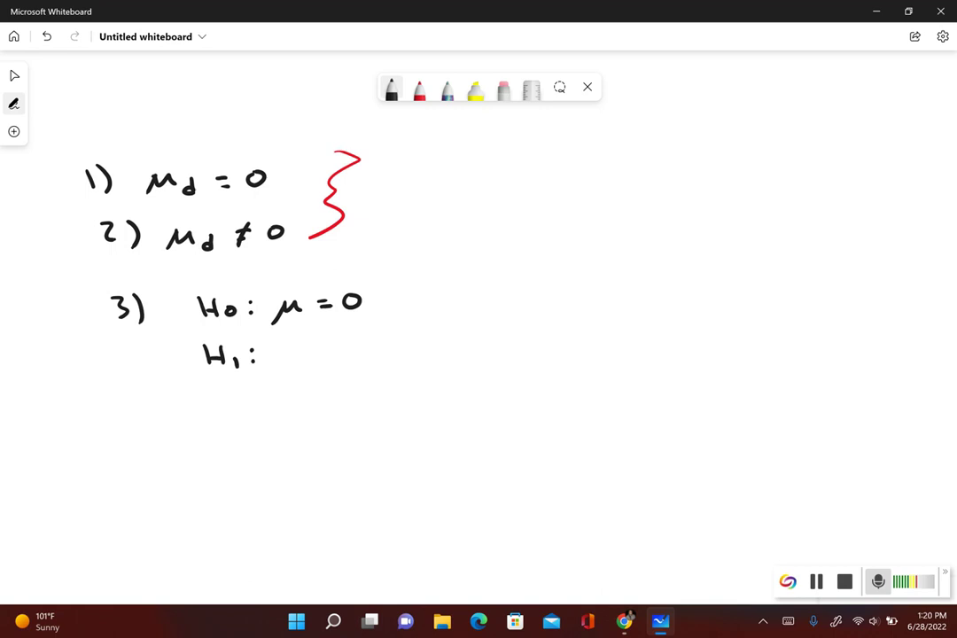
# Step: Complete 'H1: μ ≠ 0', note 'two tailed test' beside it, and return to the homework
pyautogui.moveTo(285, 347)
pyautogui.mouseDown()
pyautogui.moveTo(337, 350)
pyautogui.moveTo(331, 362)
pyautogui.moveTo(360, 358)
pyautogui.moveTo(367, 343)
pyautogui.mouseUp()
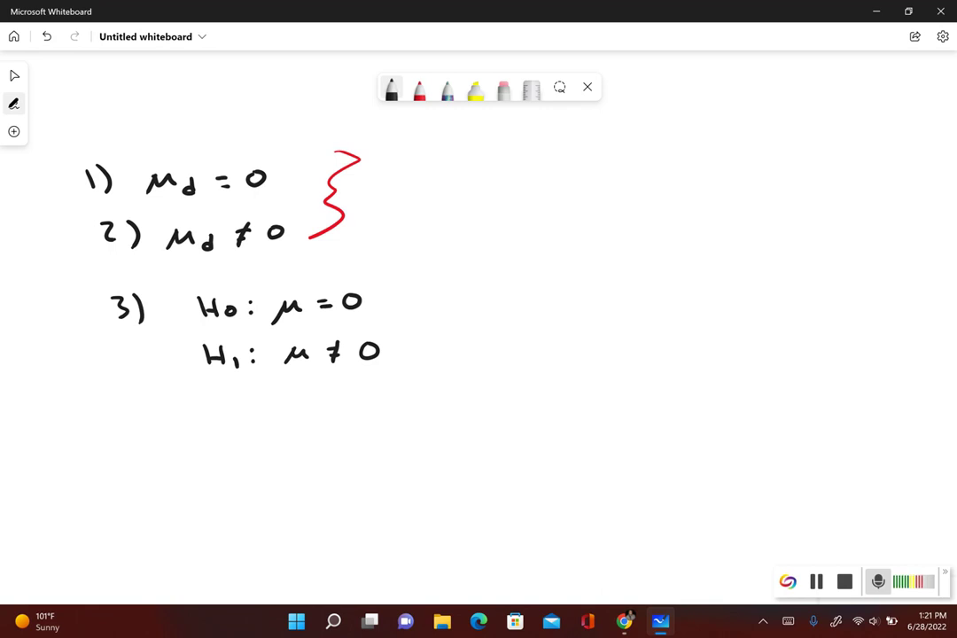
pyautogui.moveTo(486, 325); pyautogui.dragTo(487, 342)
pyautogui.moveTo(478, 335); pyautogui.dragTo(546, 338)
pyautogui.moveTo(605, 337); pyautogui.dragTo(613, 345)
pyautogui.moveTo(625, 335)
pyautogui.mouseDown()
pyautogui.moveTo(626, 347)
pyautogui.moveTo(644, 347)
pyautogui.mouseUp()
pyautogui.moveTo(657, 341); pyautogui.dragTo(679, 346)
pyautogui.moveTo(689, 328); pyautogui.dragTo(690, 348)
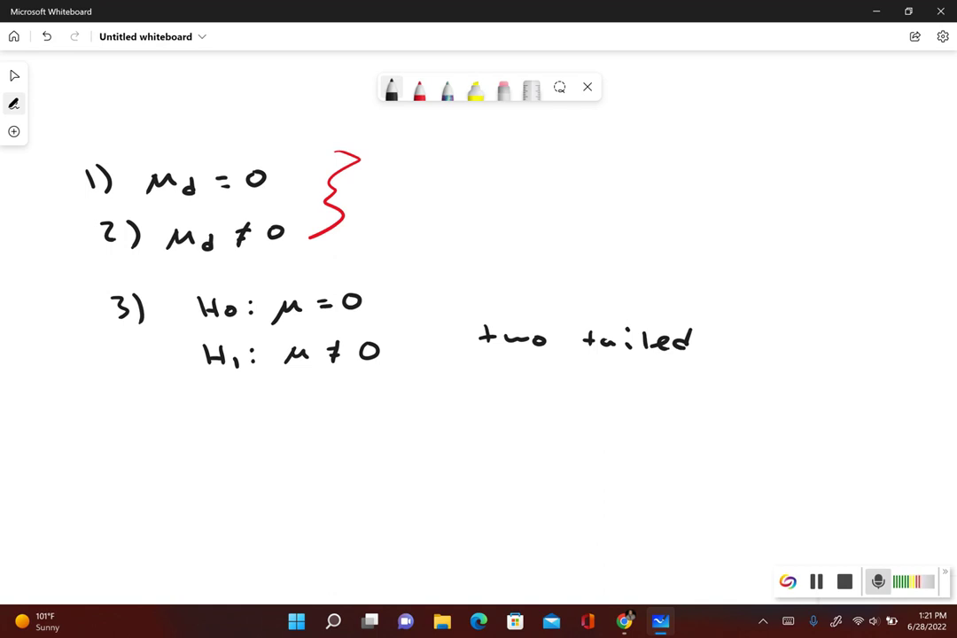
pyautogui.moveTo(735, 339); pyautogui.dragTo(749, 338)
pyautogui.moveTo(741, 332)
pyautogui.mouseDown()
pyautogui.moveTo(743, 349)
pyautogui.moveTo(765, 348)
pyautogui.mouseUp()
pyautogui.moveTo(780, 337)
pyautogui.mouseDown()
pyautogui.moveTo(767, 348)
pyautogui.moveTo(804, 339)
pyautogui.mouseUp()
pyautogui.moveTo(794, 332); pyautogui.dragTo(795, 349)
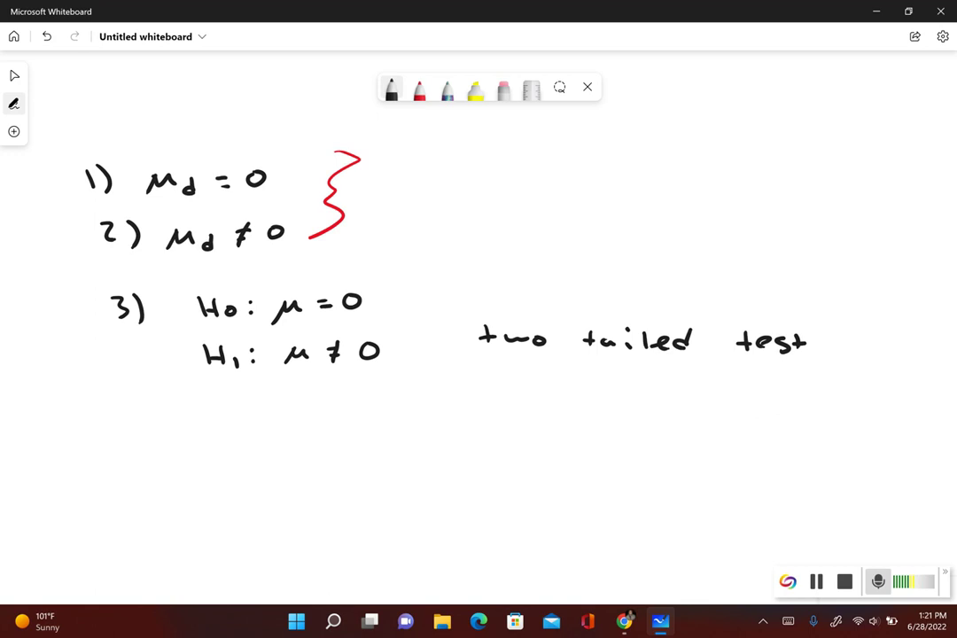
pyautogui.click(602, 620)
pyautogui.click(675, 540)
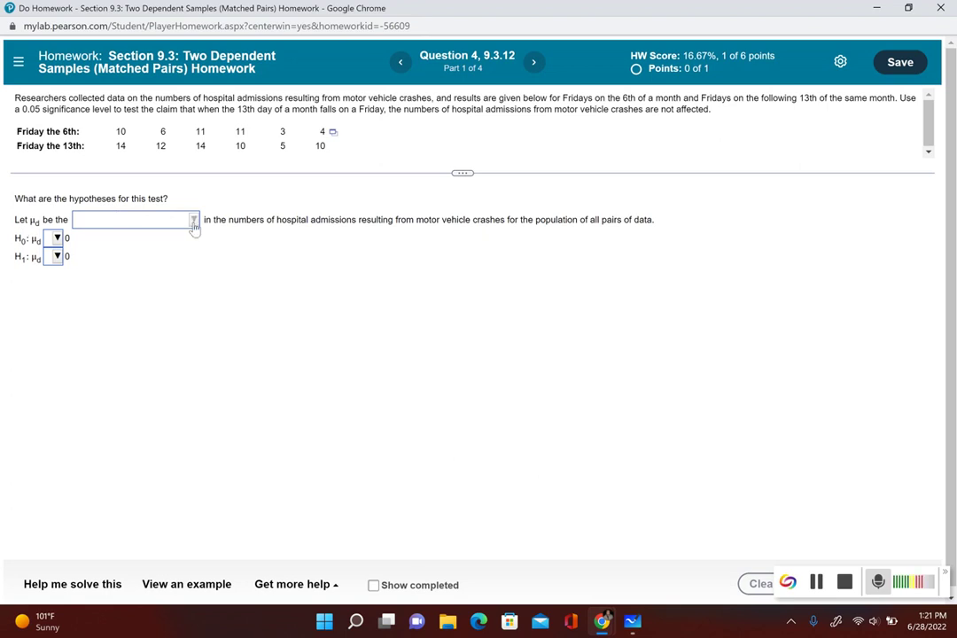
# Step: Define μd as the mean of the differences, with H0: μd = 0 and H1: μd ≠ 0
pyautogui.click(194, 223)
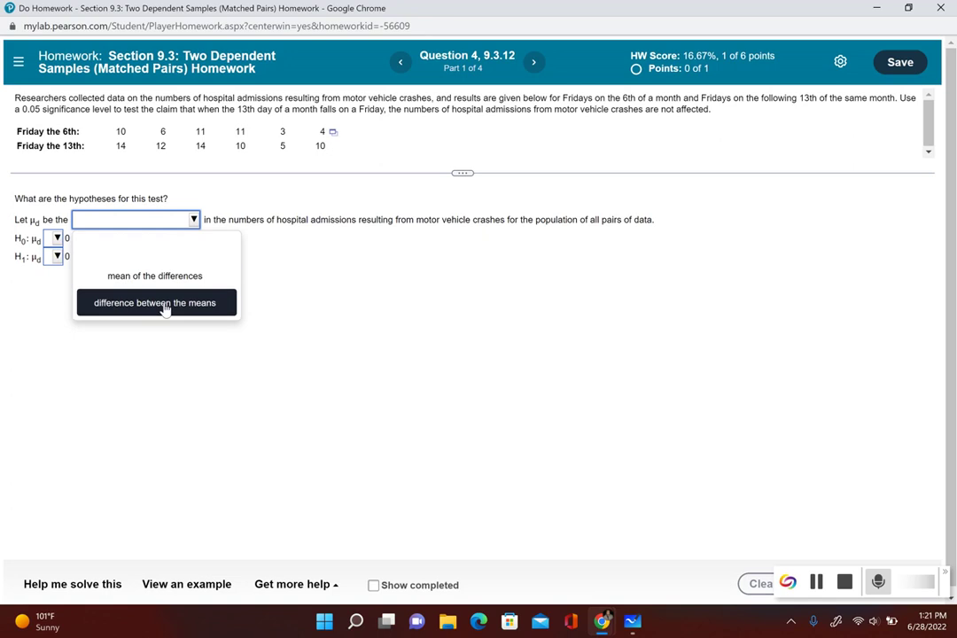
pyautogui.click(138, 276)
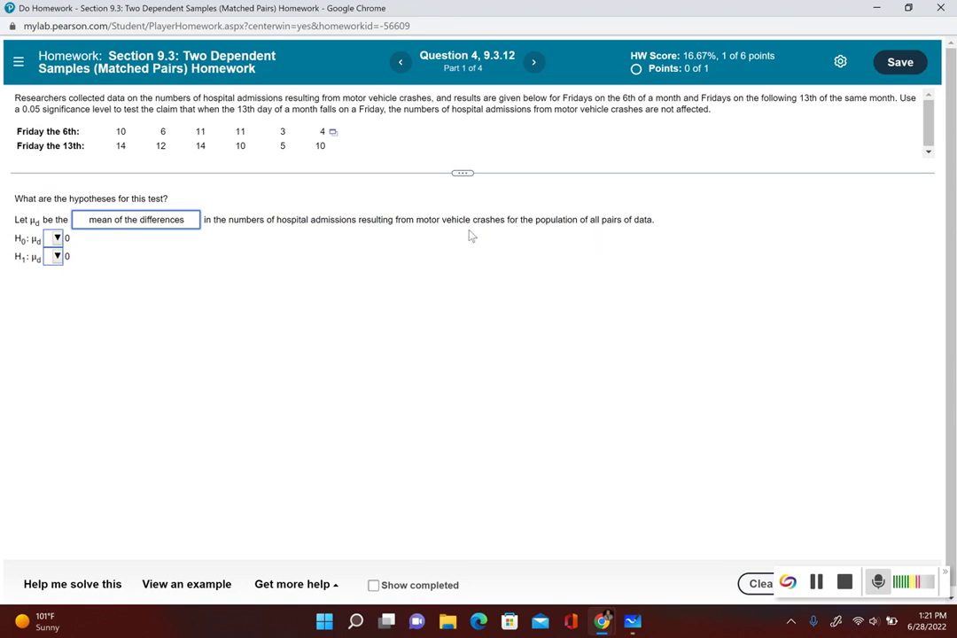
pyautogui.click(58, 238)
pyautogui.click(70, 300)
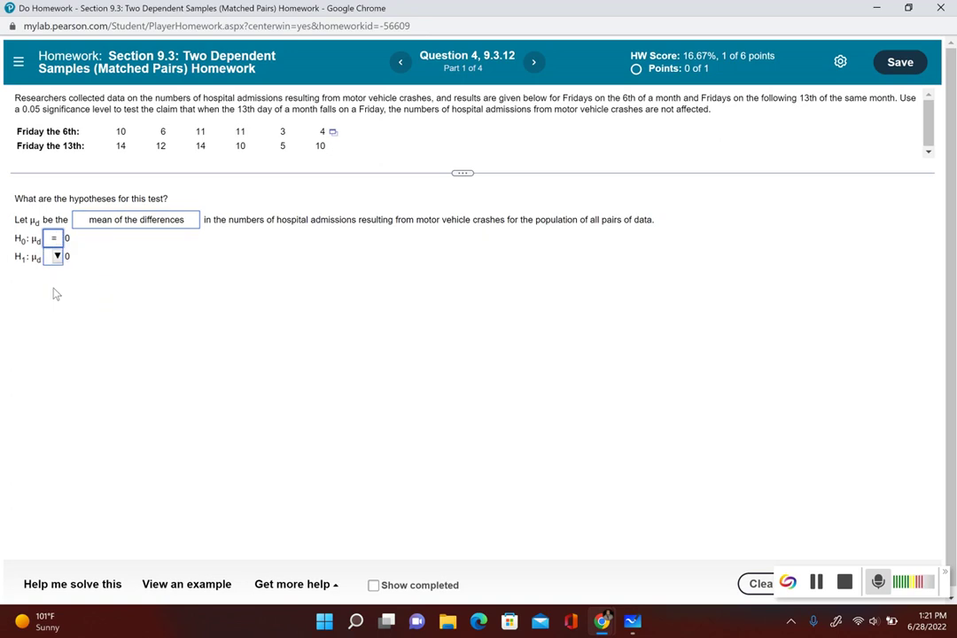
pyautogui.click(56, 256)
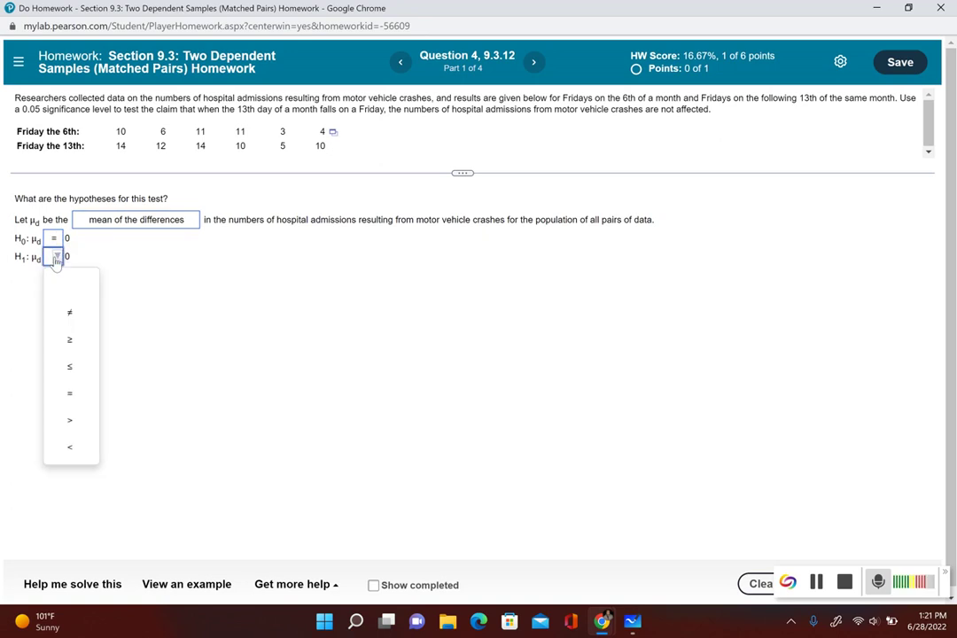
pyautogui.click(73, 313)
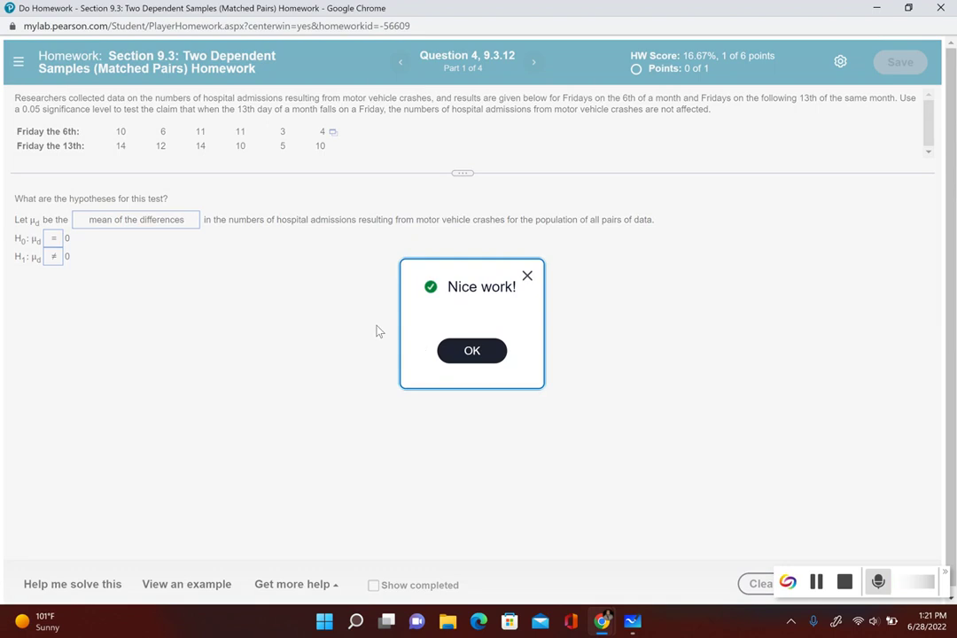
pyautogui.click(462, 349)
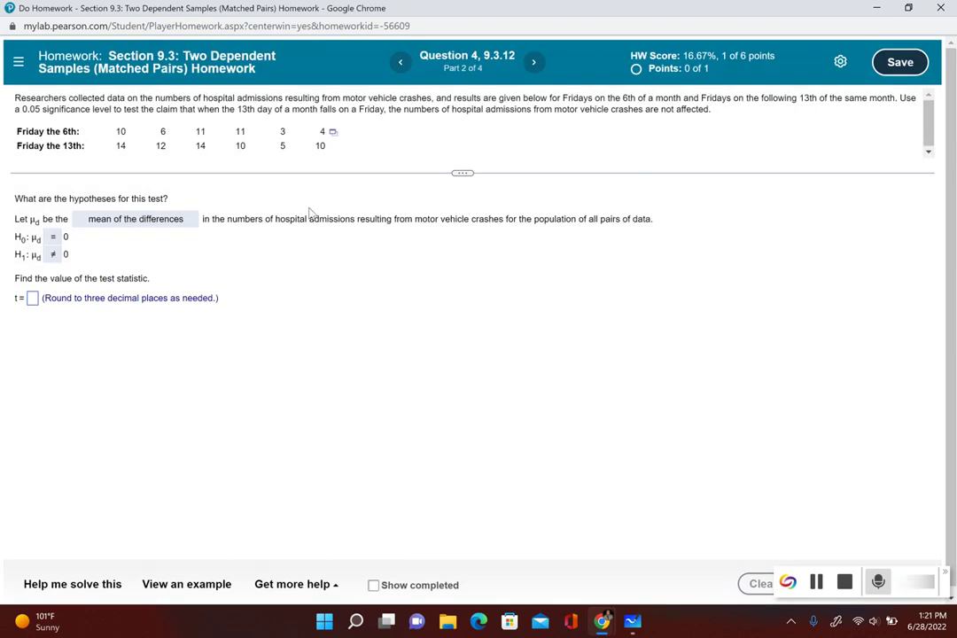
pyautogui.click(335, 134)
# Step: Open the data in StatCrunch and snap it beside the homework window
pyautogui.click(358, 156)
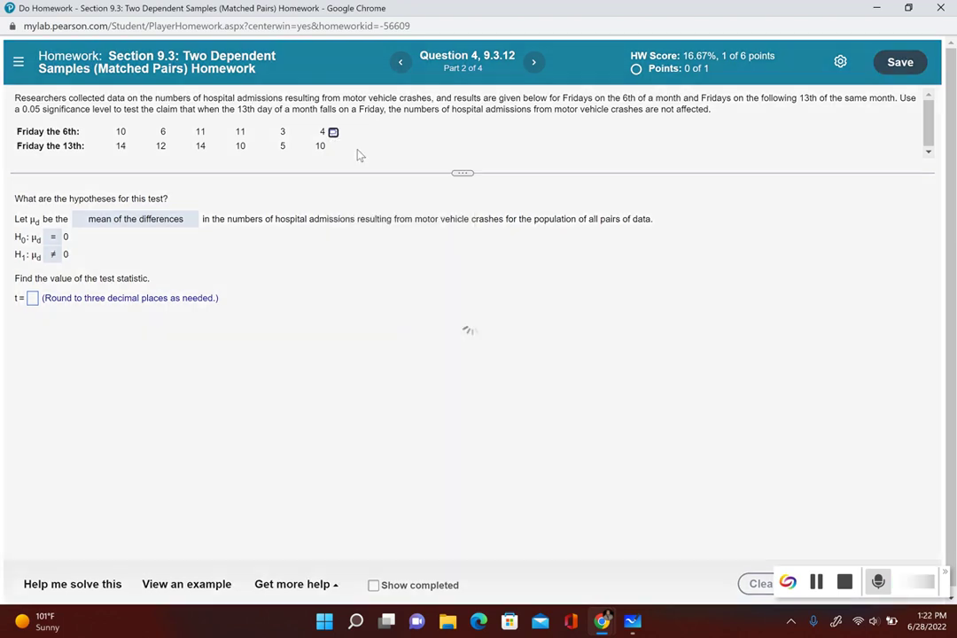
pyautogui.moveTo(910, 9)
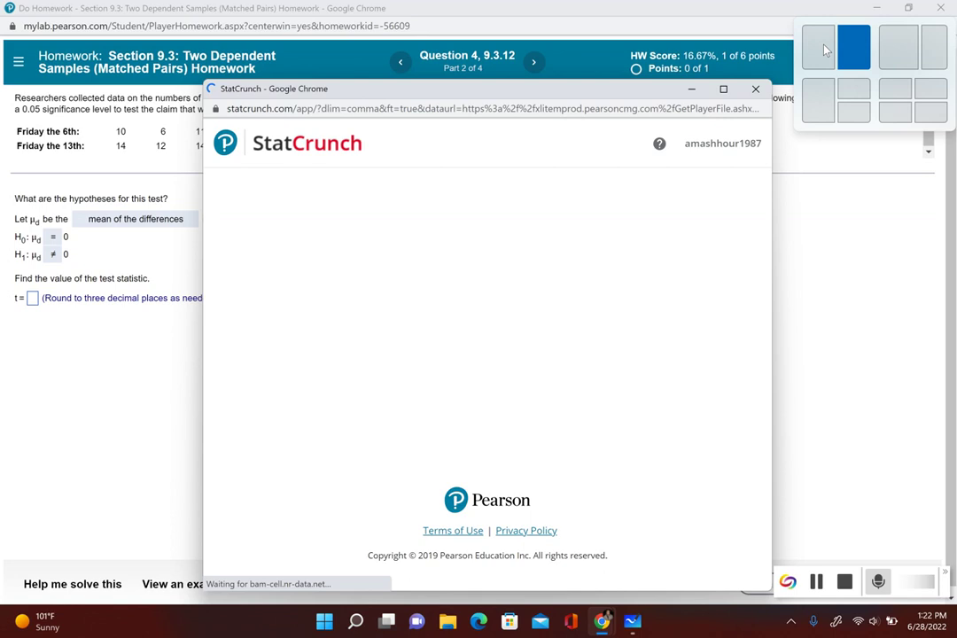
pyautogui.click(826, 51)
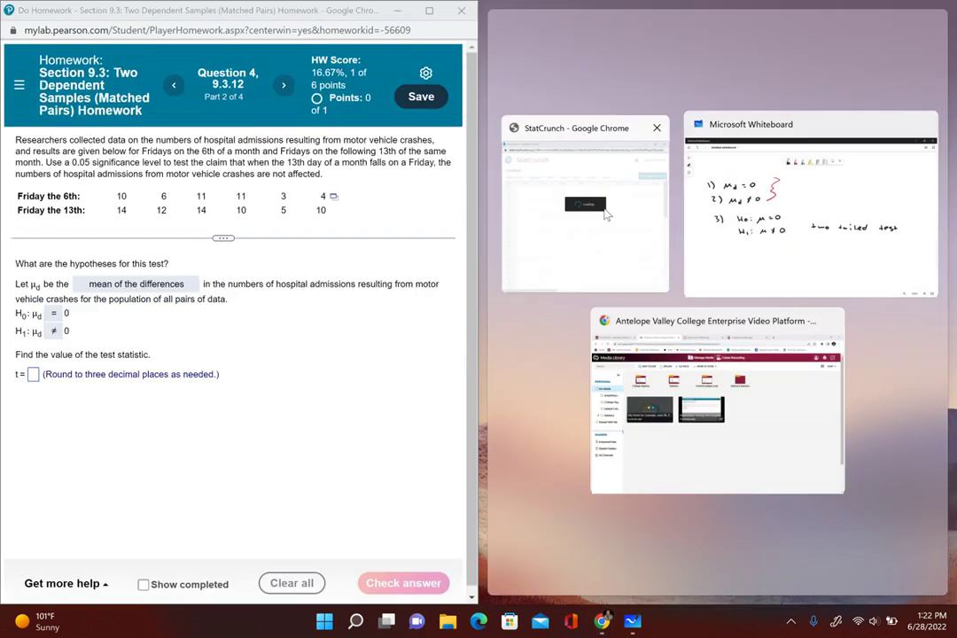
pyautogui.click(606, 213)
# Step: Run a paired t test of Friday the 6th vs 13th with critical value, copying T-Stat -3.0714756
pyautogui.click(780, 124)
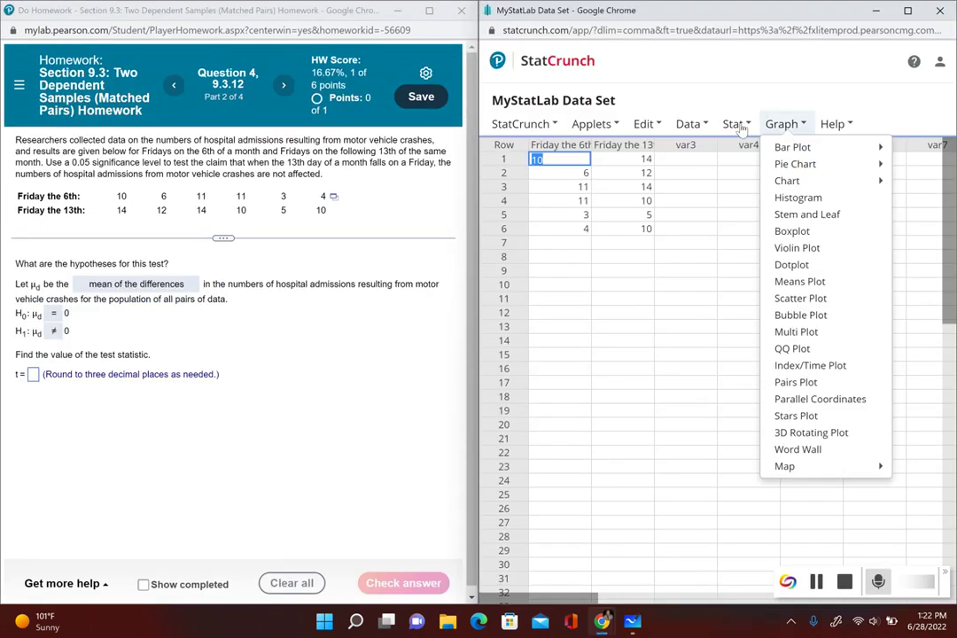
pyautogui.click(733, 124)
pyautogui.moveTo(753, 219)
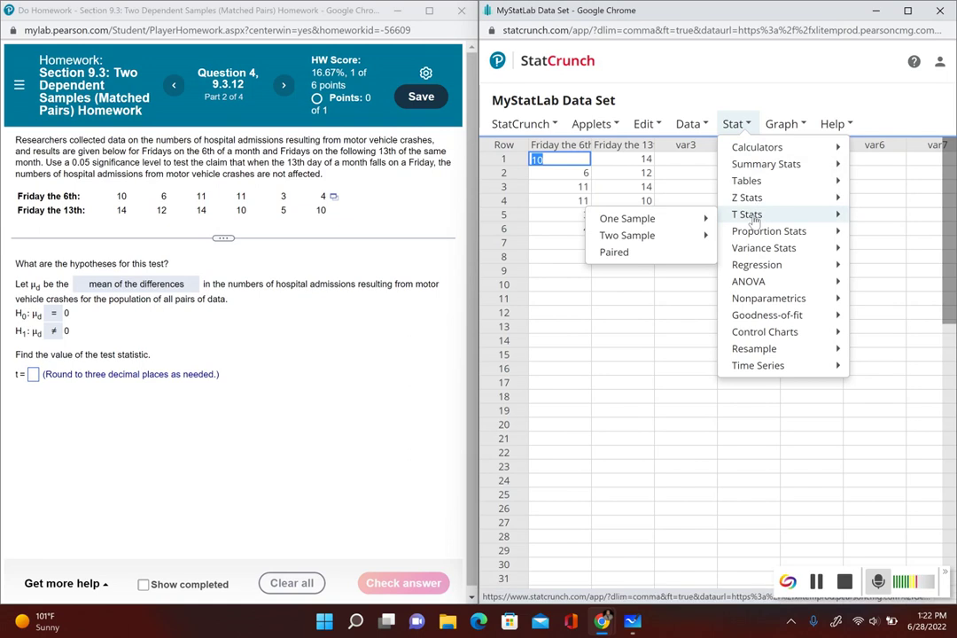
pyautogui.click(615, 252)
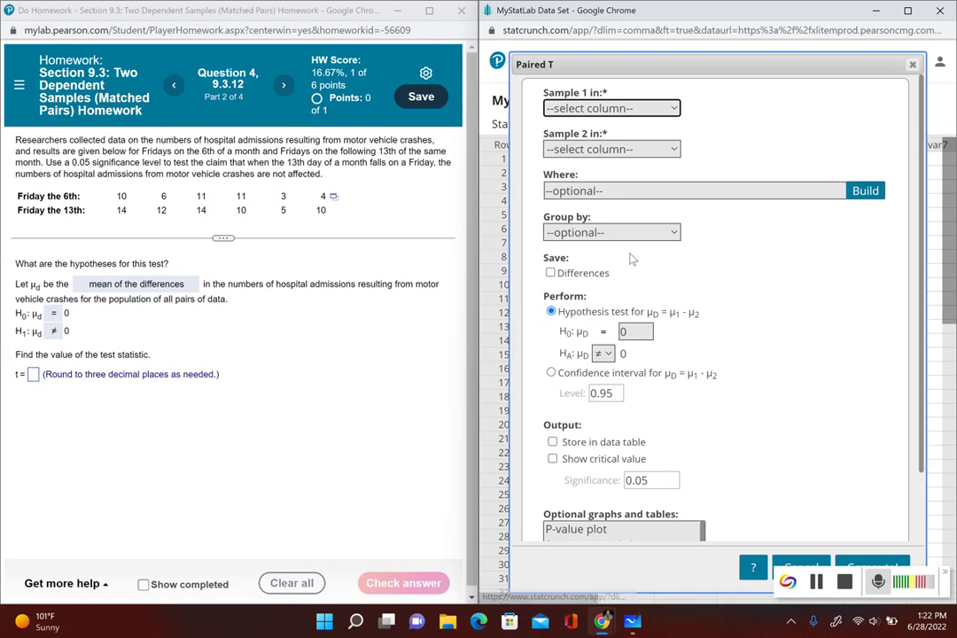
pyautogui.click(673, 109)
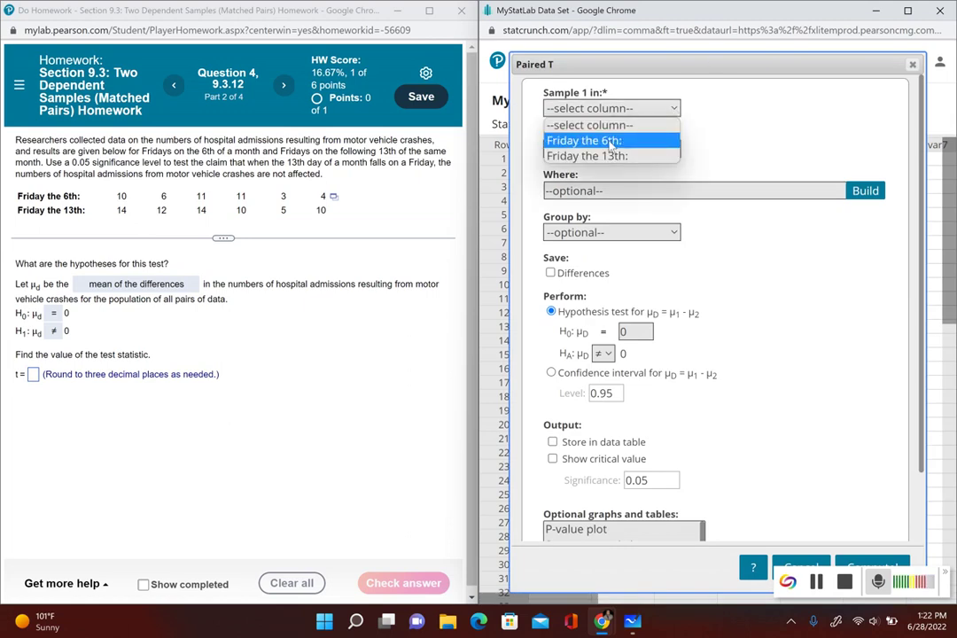
pyautogui.click(610, 143)
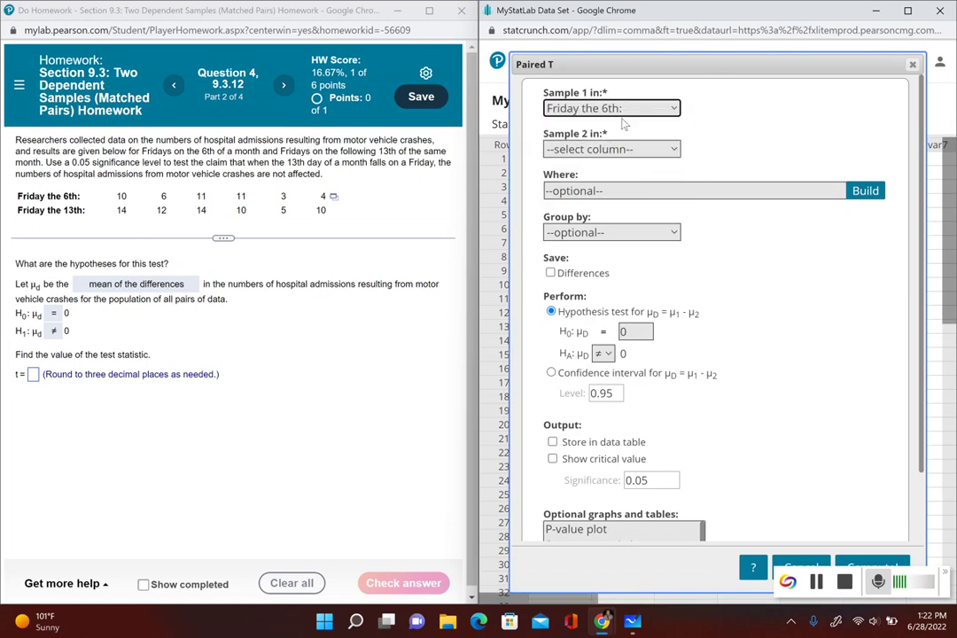
pyautogui.click(655, 151)
pyautogui.click(591, 197)
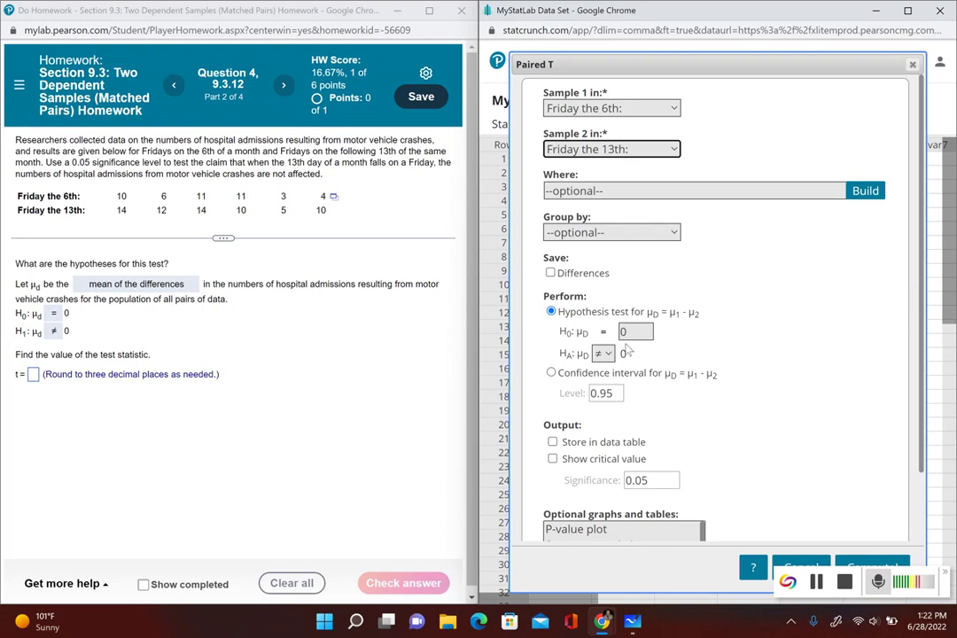
pyautogui.click(553, 459)
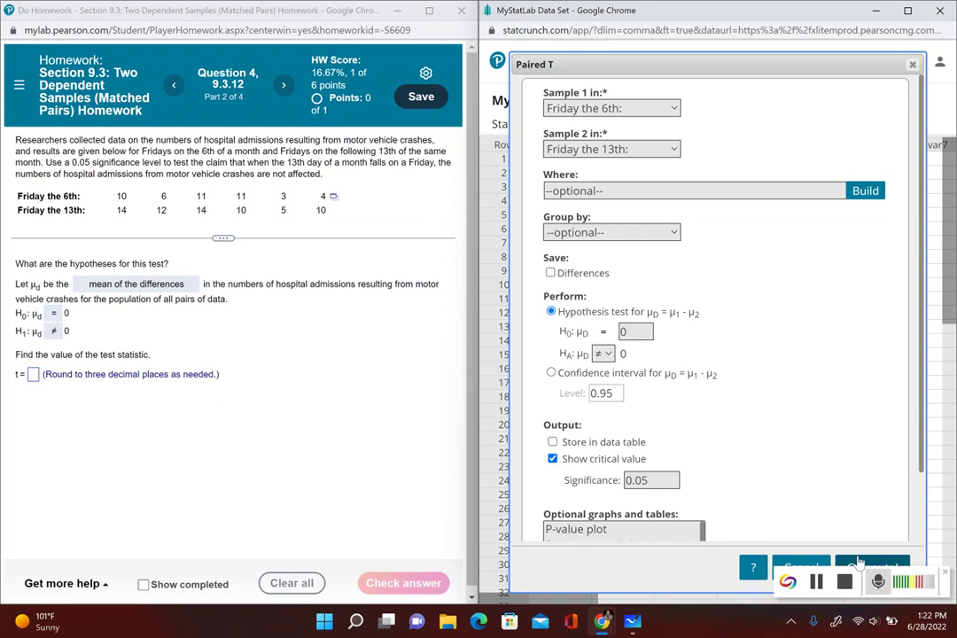
pyautogui.click(858, 561)
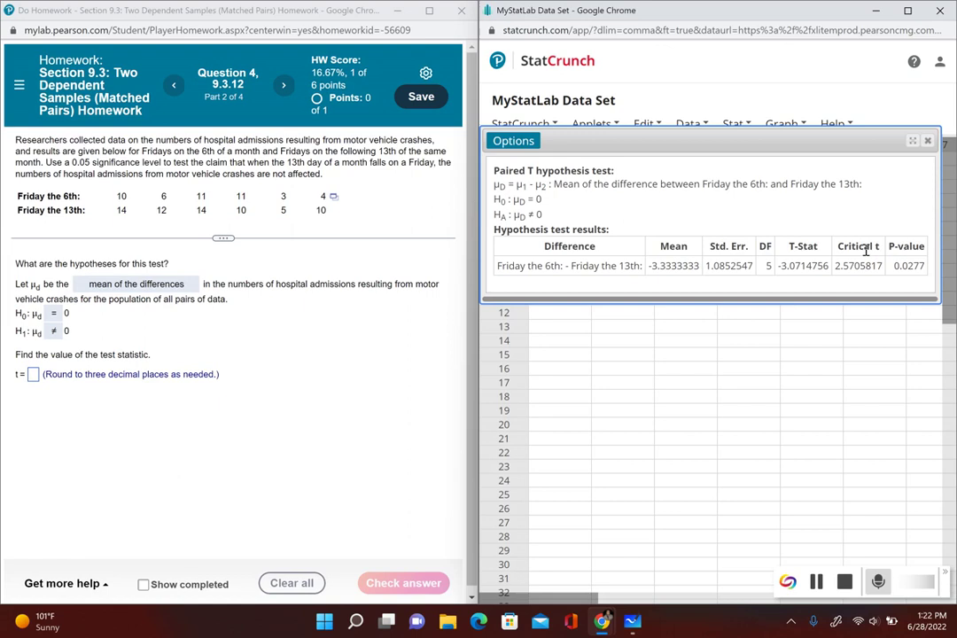
pyautogui.doubleClick(808, 267)
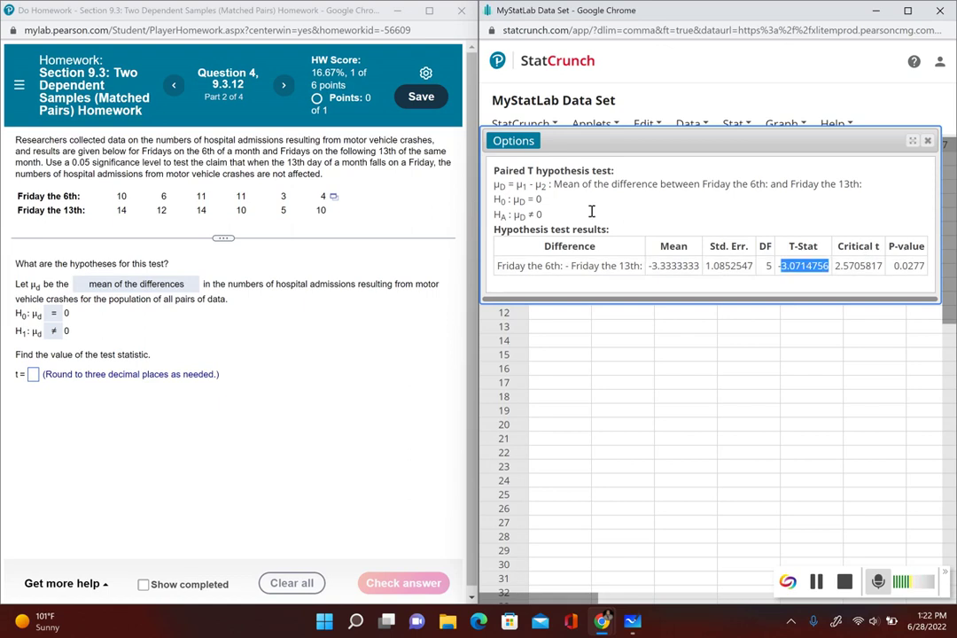
pyautogui.click(33, 374)
# Step: Answer the test statistic as t = -3.071
pyautogui.write('-3.')
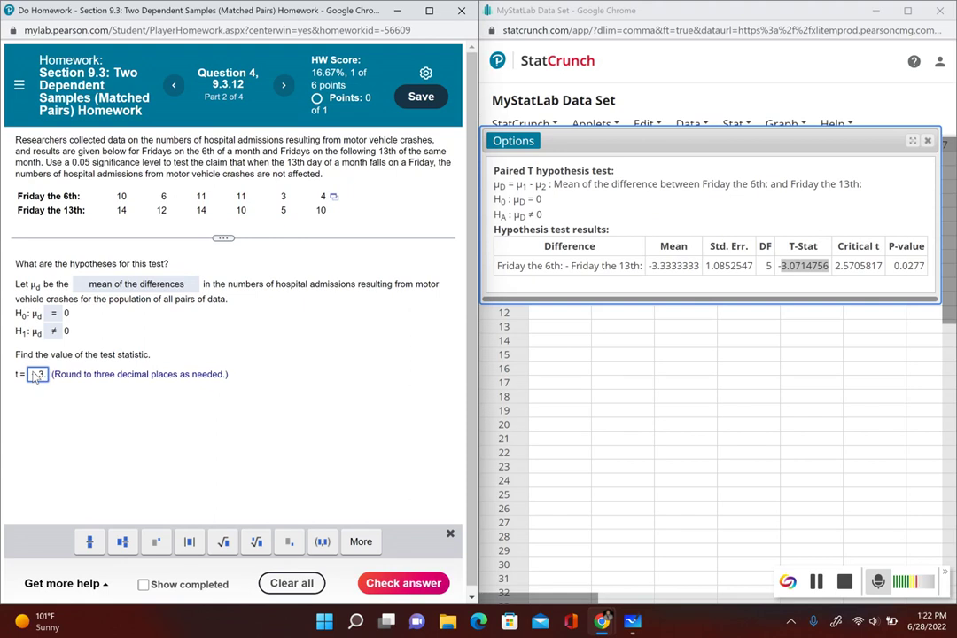
pyautogui.write('071')
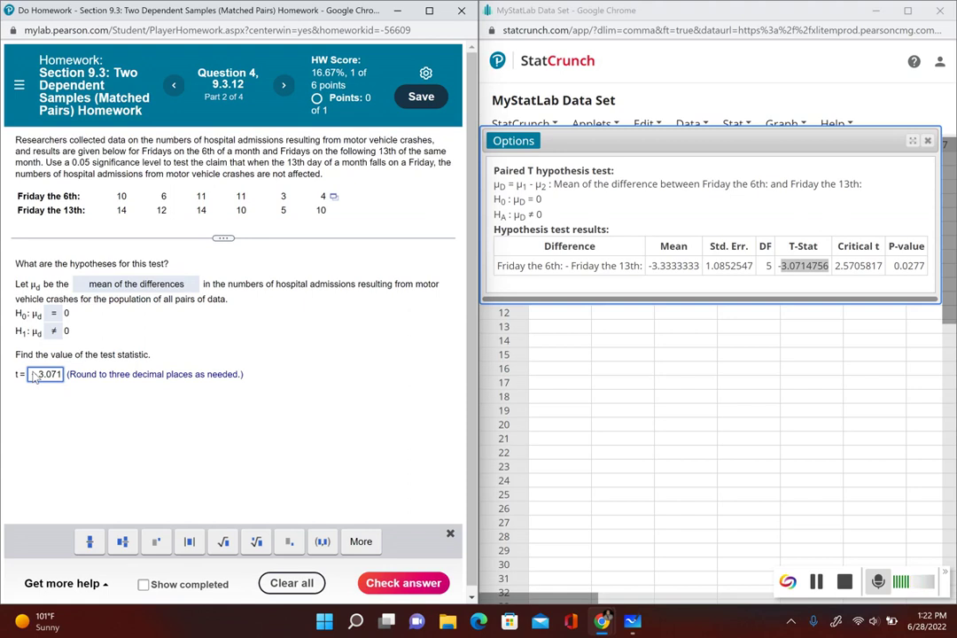
pyautogui.press('Return')
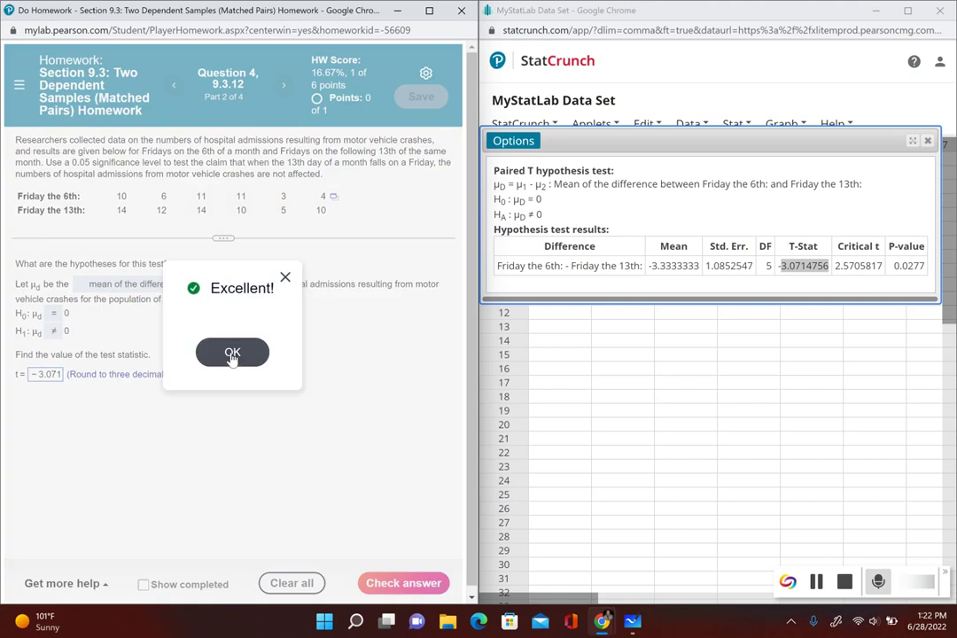
pyautogui.click(230, 354)
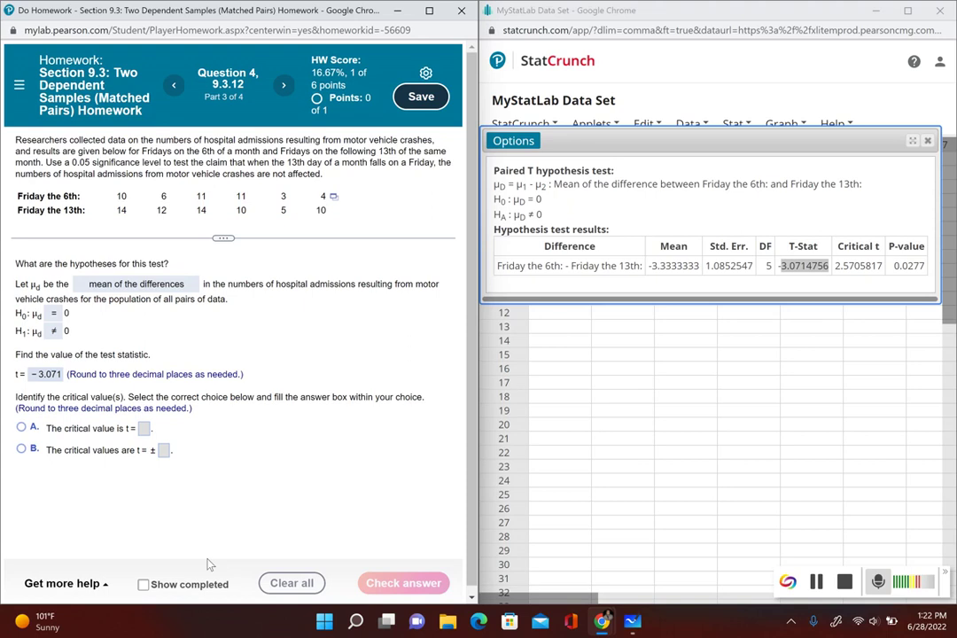
# Step: Choose the two-critical-values option and enter ±2.571 from StatCrunch's Critical t
pyautogui.click(855, 264)
pyautogui.doubleClick(858, 264)
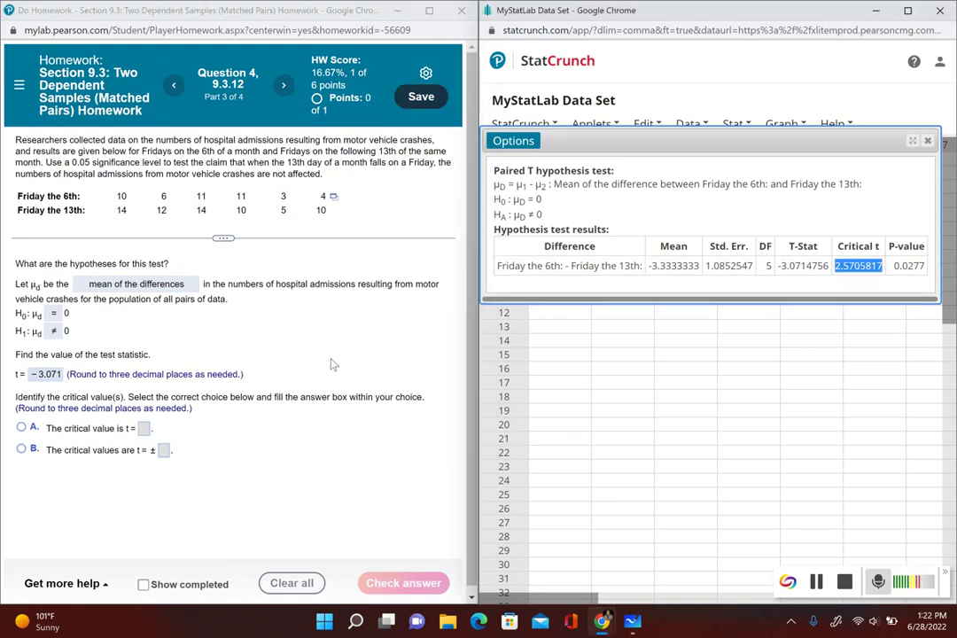
pyautogui.click(22, 449)
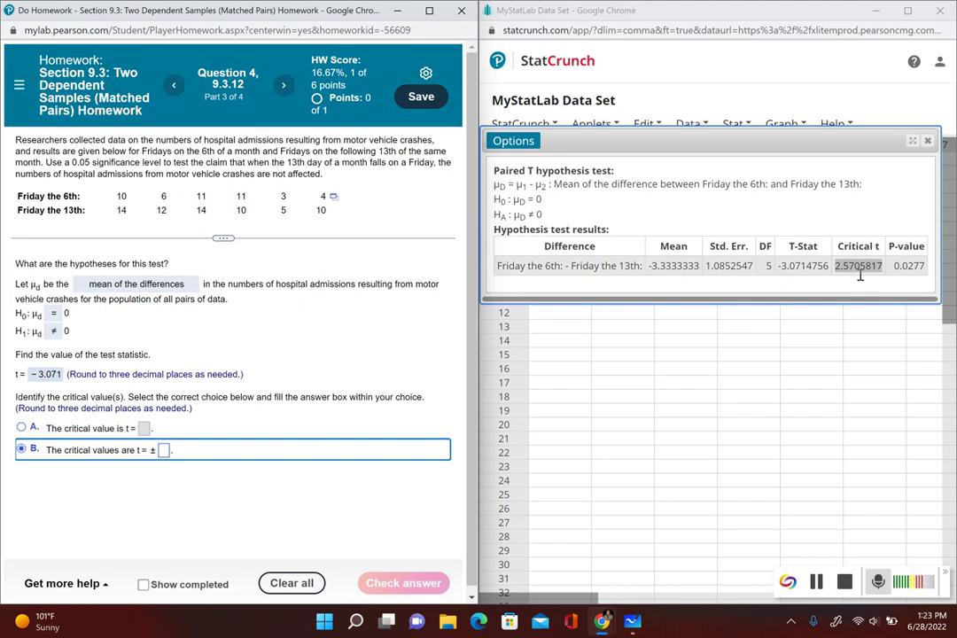
pyautogui.click(164, 452)
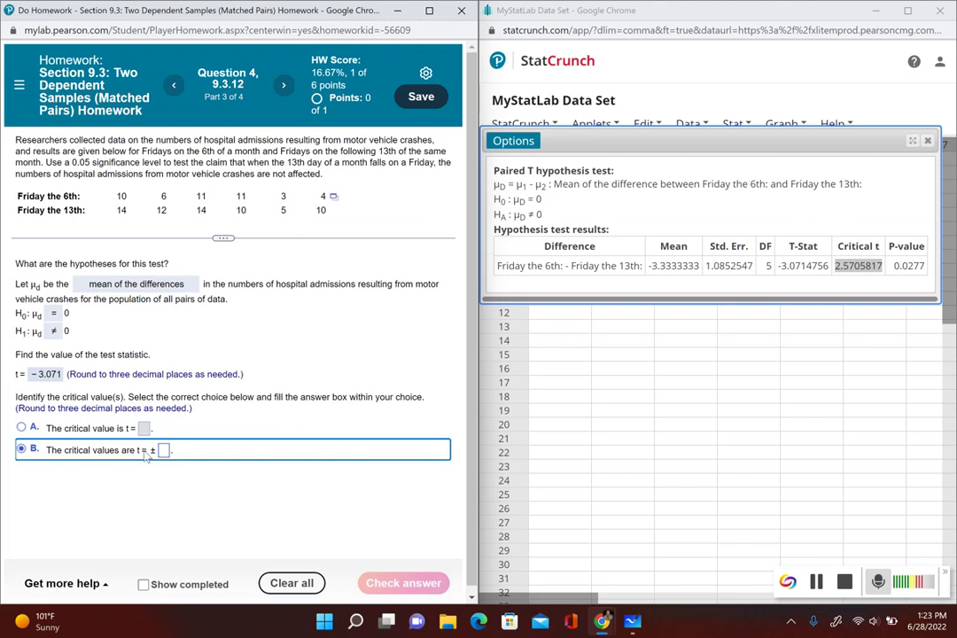
pyautogui.click(163, 452)
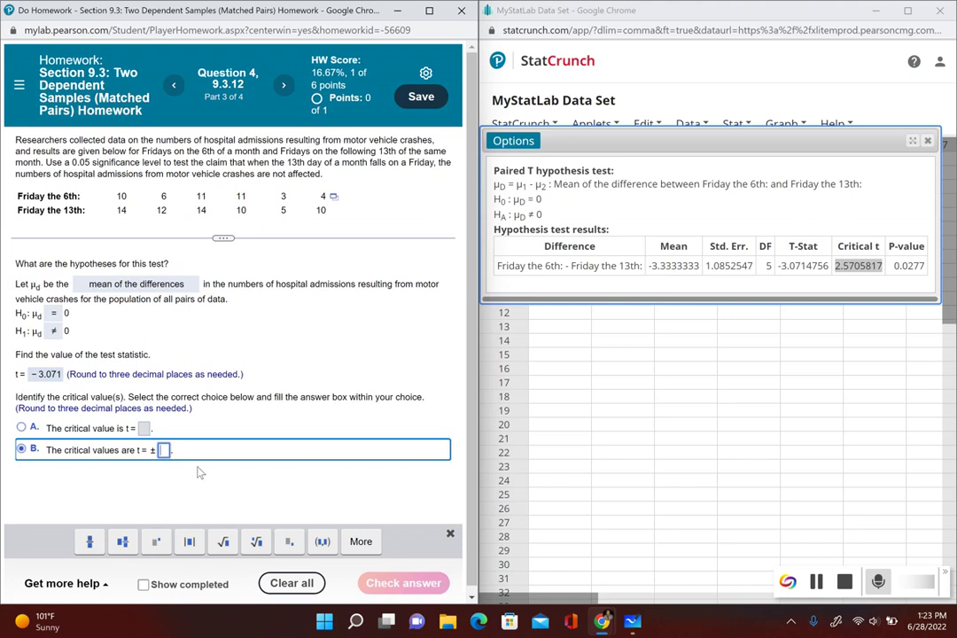
pyautogui.write('2')
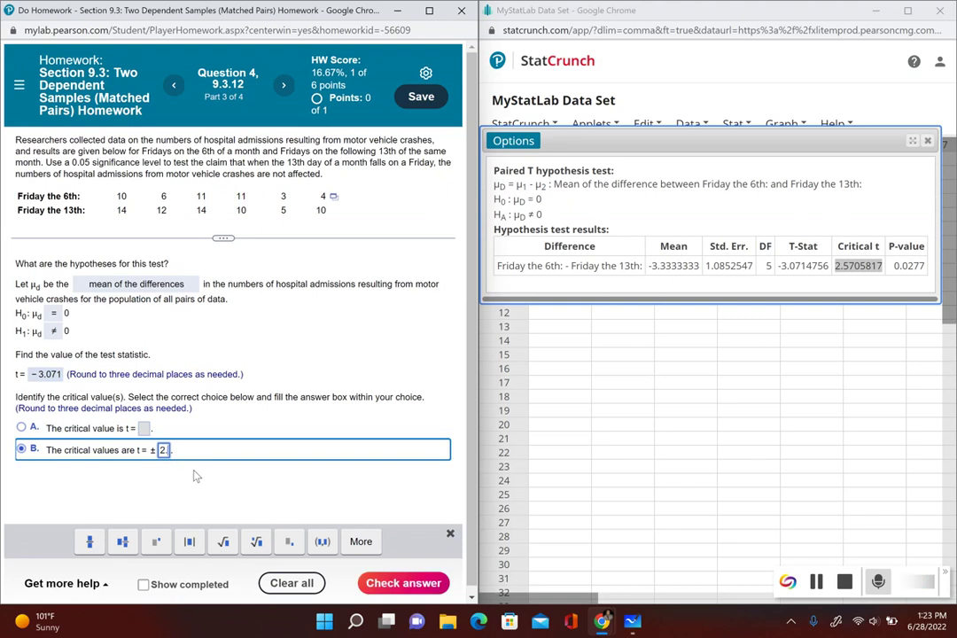
pyautogui.write('.571')
pyautogui.press('Return')
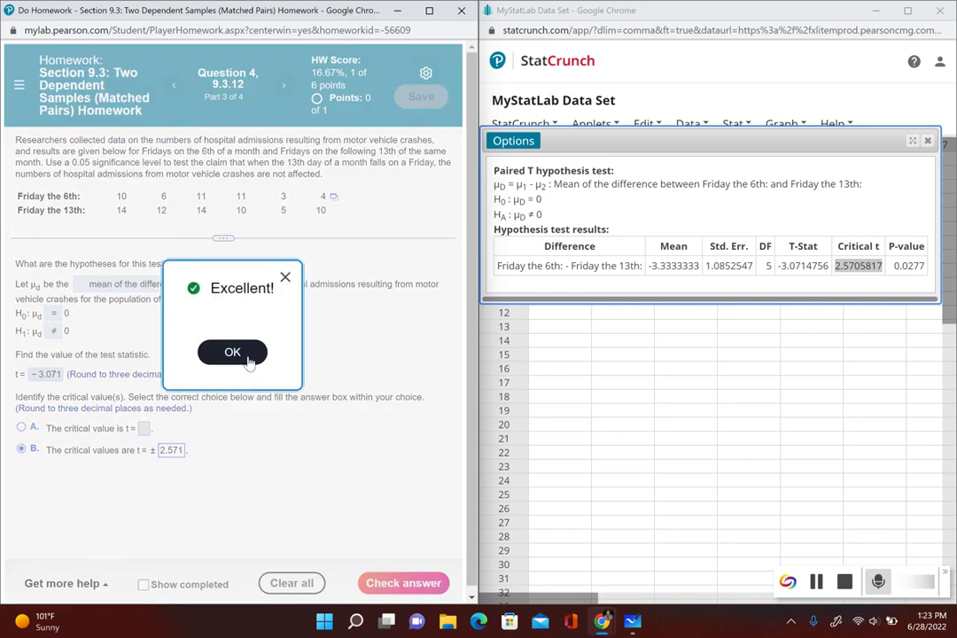
pyautogui.click(232, 353)
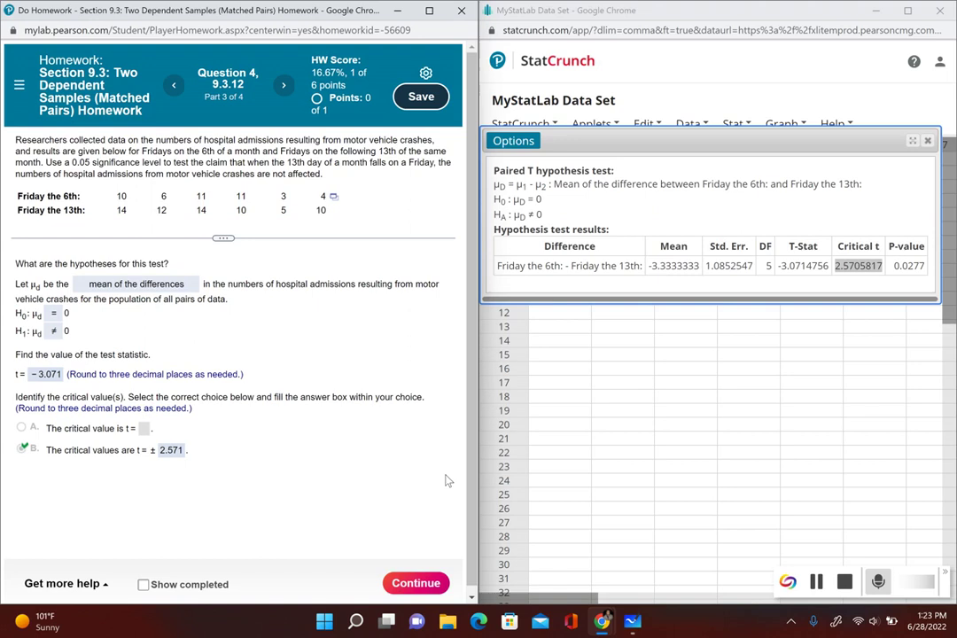
# Step: Continue to Part 4, the question about the test's result
pyautogui.click(413, 582)
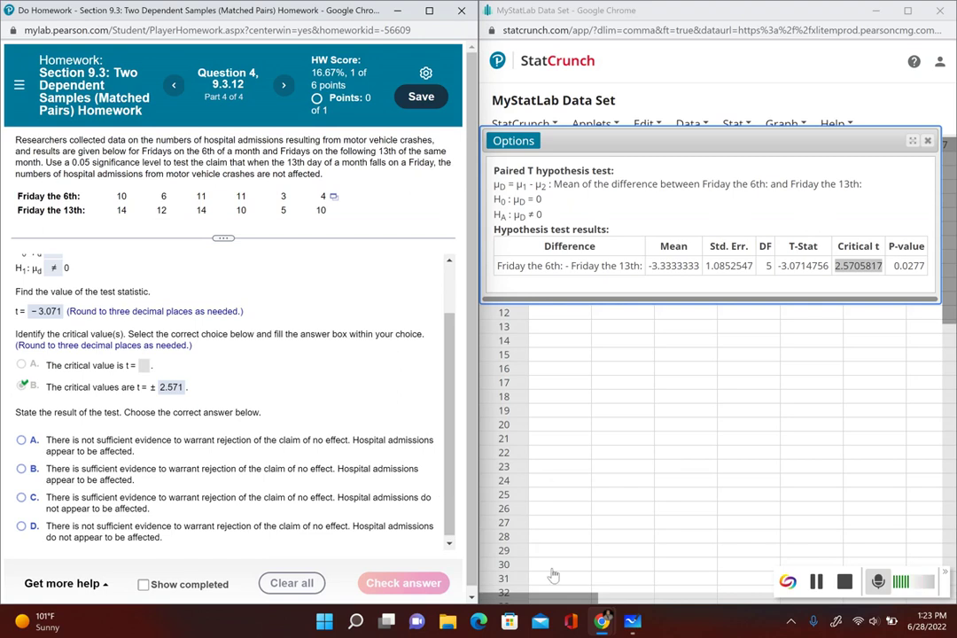
pyautogui.moveTo(635, 623)
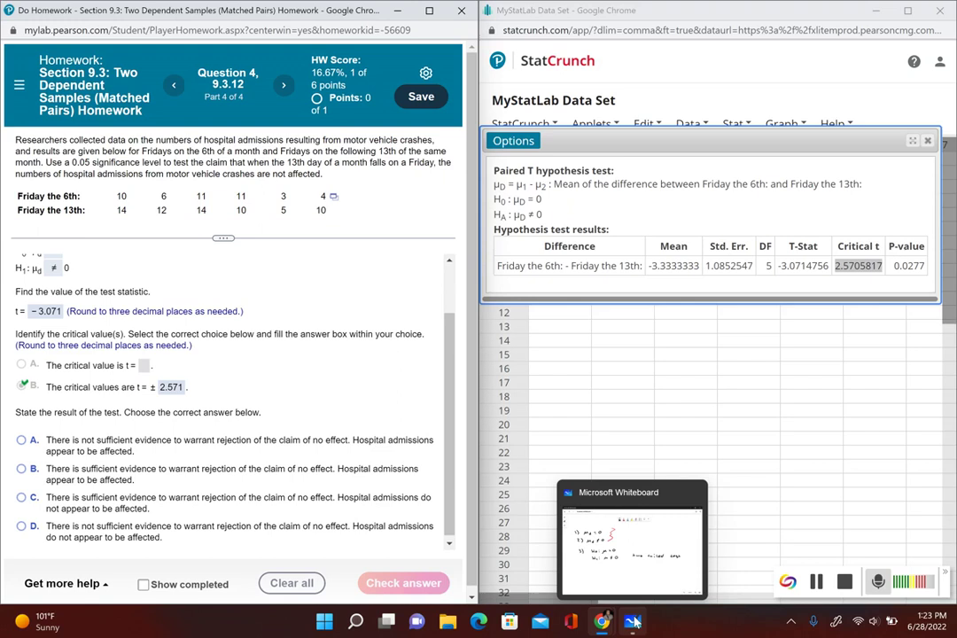
# Step: On the whiteboard, draw a baseline, bell curve and two critical-value ticks
pyautogui.click(635, 622)
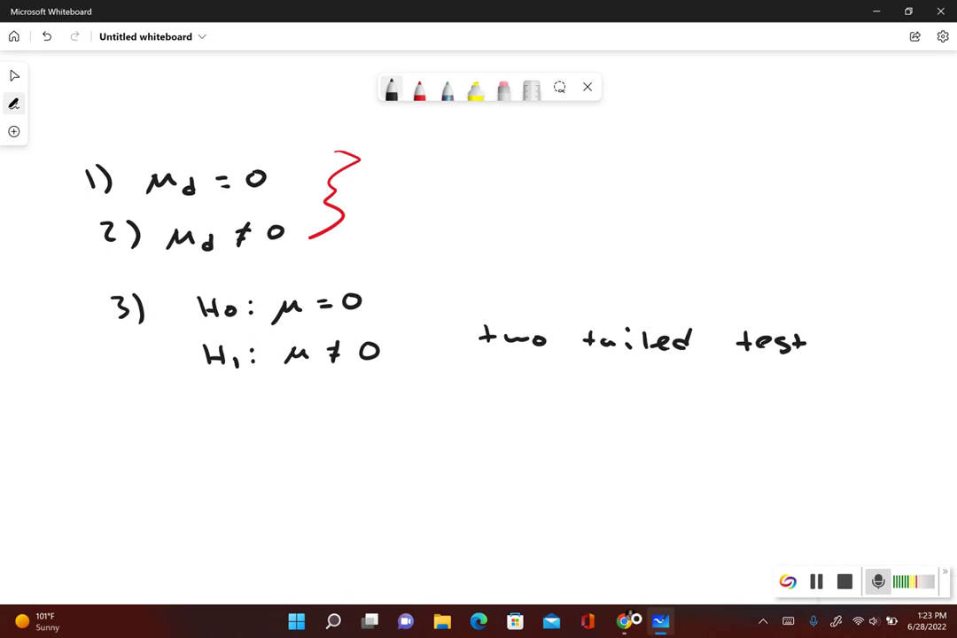
pyautogui.moveTo(260, 551); pyautogui.dragTo(694, 540)
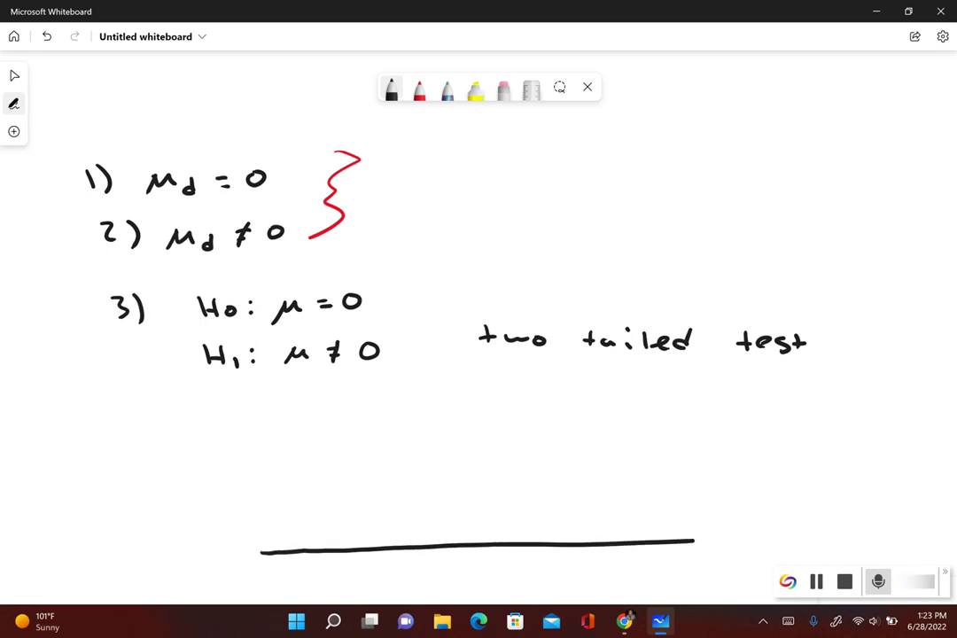
pyautogui.moveTo(252, 540)
pyautogui.mouseDown()
pyautogui.moveTo(438, 448)
pyautogui.moveTo(598, 500)
pyautogui.moveTo(706, 517)
pyautogui.moveTo(708, 537)
pyautogui.mouseUp()
pyautogui.moveTo(648, 519); pyautogui.dragTo(650, 539)
pyautogui.moveTo(336, 518); pyautogui.dragTo(338, 544)
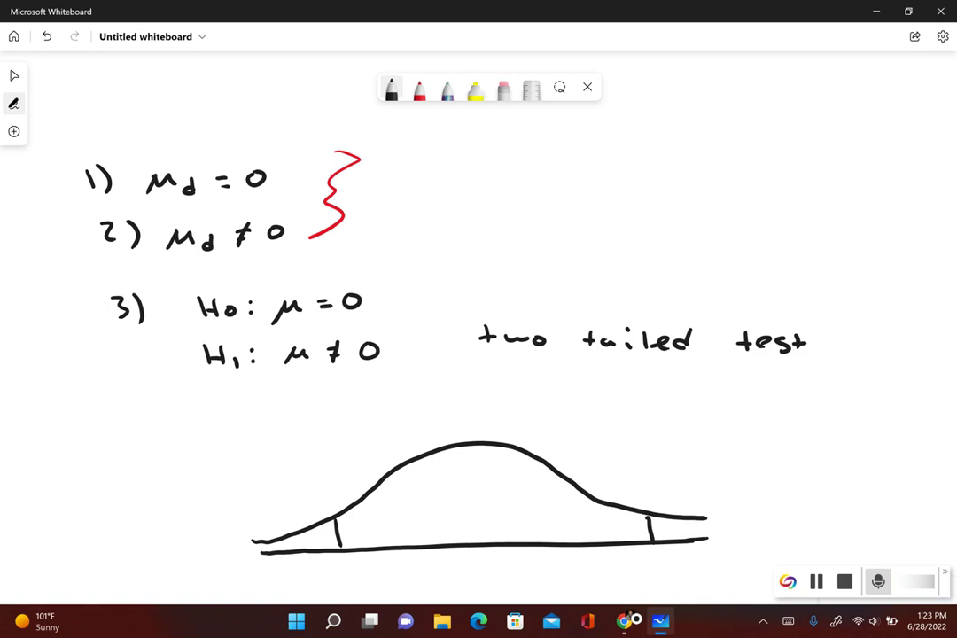
# Step: Label the right tick t=2.571, glancing back at the homework for the value
pyautogui.moveTo(640, 561); pyautogui.dragTo(644, 577)
pyautogui.moveTo(636, 566); pyautogui.dragTo(660, 567)
pyautogui.moveTo(651, 573); pyautogui.dragTo(708, 578)
pyautogui.click(683, 575)
pyautogui.moveTo(726, 563); pyautogui.dragTo(726, 577)
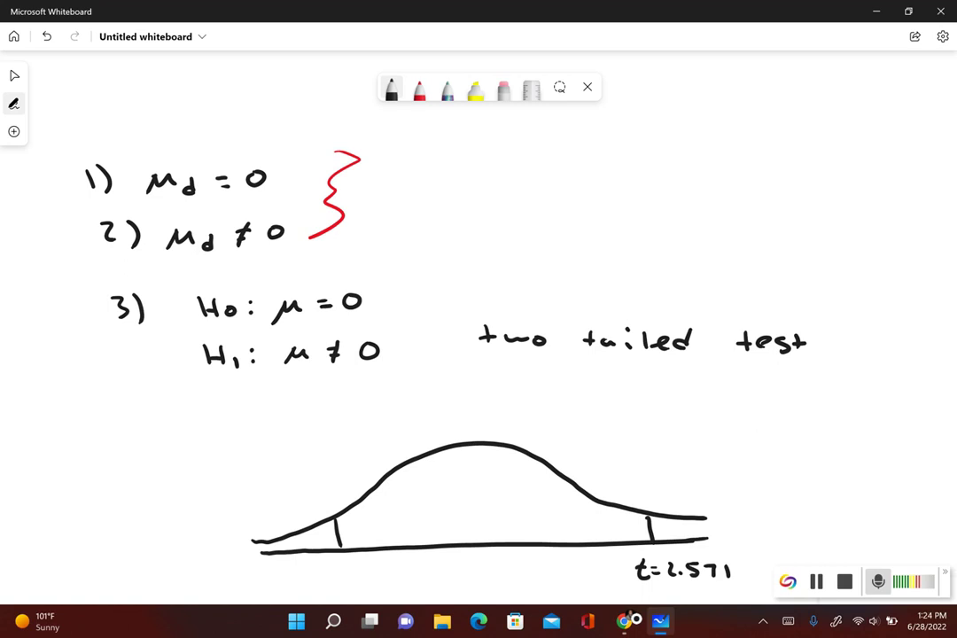
pyautogui.moveTo(626, 618)
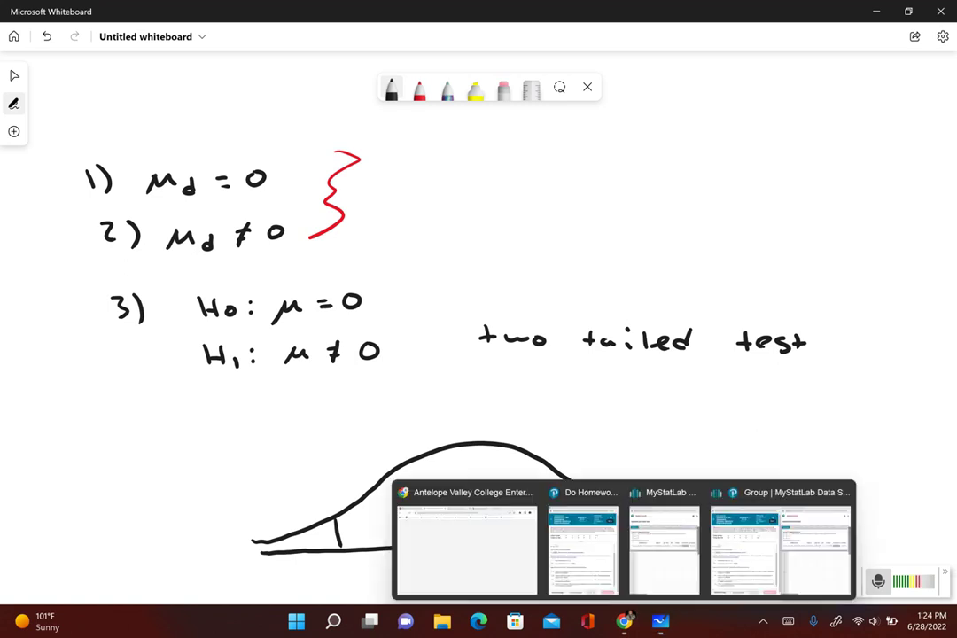
pyautogui.click(637, 490)
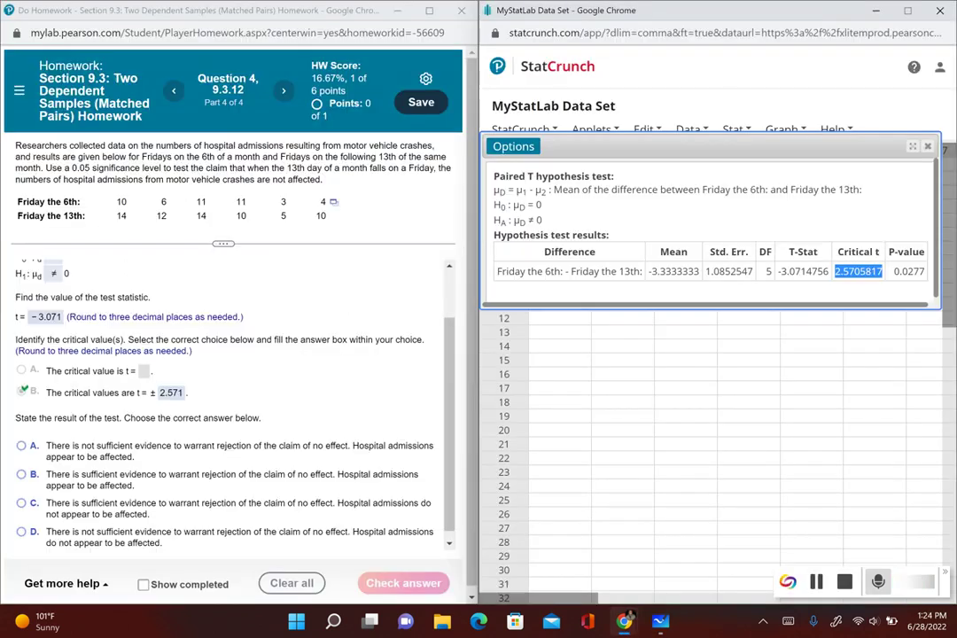
pyautogui.hotkey('alt', 'Tab')
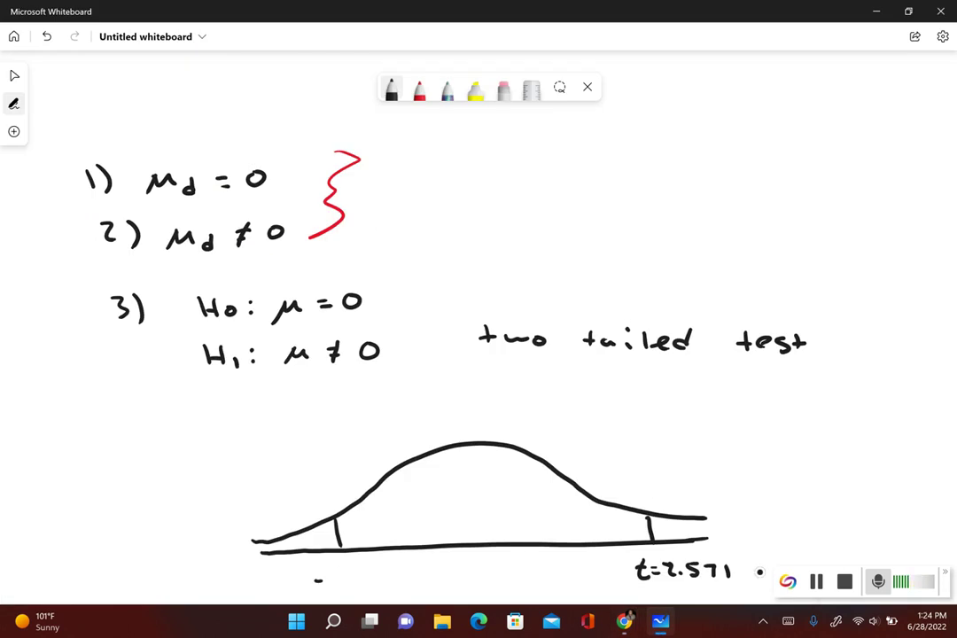
# Step: Label the left tick t=-2.571 and shade both rejection tails in red
pyautogui.moveTo(336, 570)
pyautogui.mouseDown()
pyautogui.moveTo(335, 585)
pyautogui.moveTo(325, 584)
pyautogui.moveTo(334, 572)
pyautogui.mouseUp()
pyautogui.moveTo(340, 575); pyautogui.dragTo(352, 574)
pyautogui.moveTo(340, 581); pyautogui.dragTo(437, 585)
pyautogui.click(419, 88)
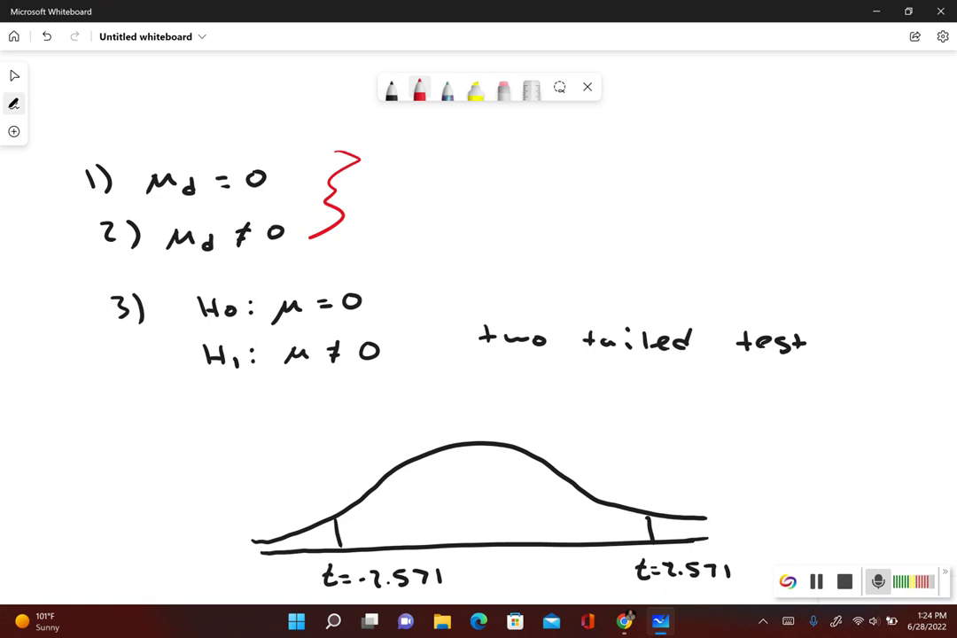
pyautogui.moveTo(253, 544); pyautogui.dragTo(338, 532)
pyautogui.moveTo(655, 533)
pyautogui.mouseDown()
pyautogui.moveTo(666, 524)
pyautogui.moveTo(709, 530)
pyautogui.mouseUp()
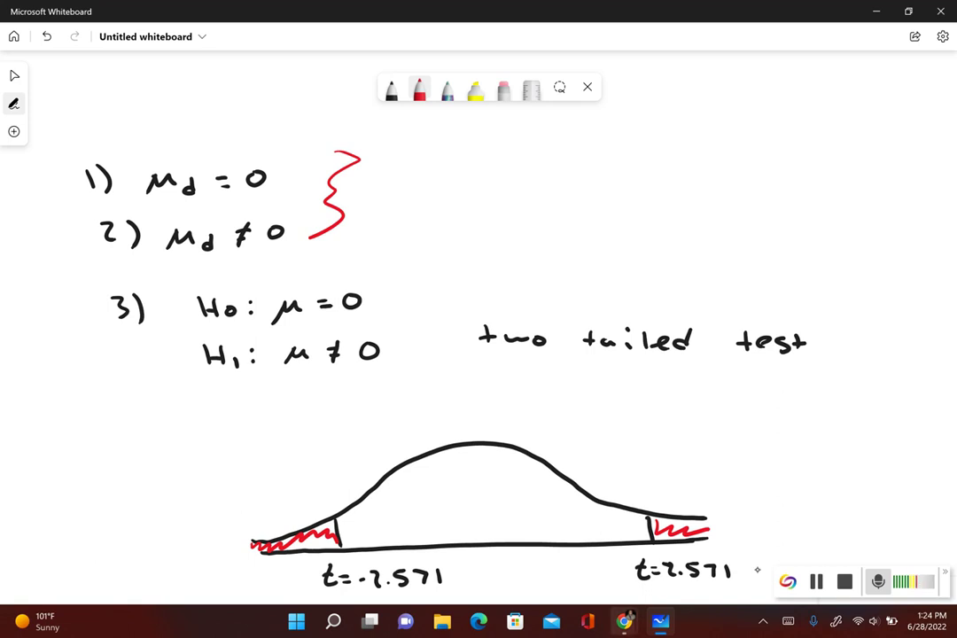
# Step: After checking the homework, write t=-3.071 in red inside the shaded left tail
pyautogui.moveTo(624, 620)
pyautogui.click(620, 485)
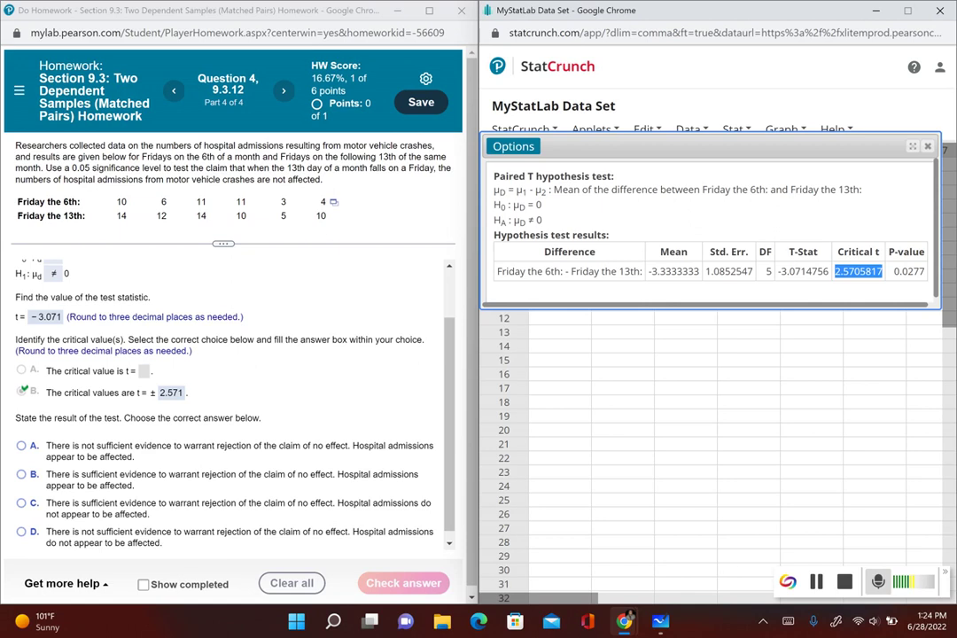
pyautogui.hotkey('alt', 'Tab')
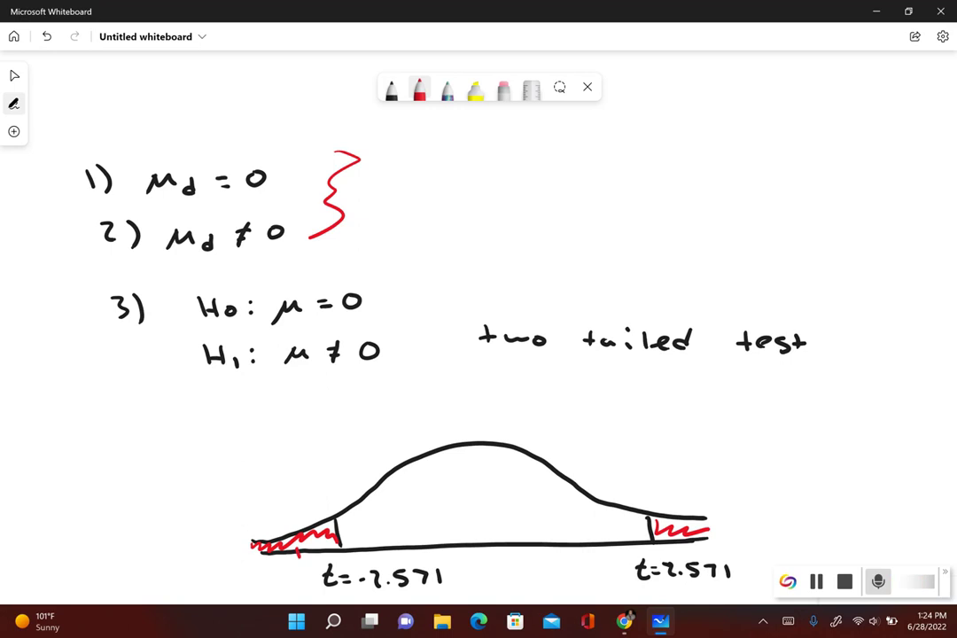
pyautogui.moveTo(238, 569)
pyautogui.mouseDown()
pyautogui.moveTo(238, 583)
pyautogui.moveTo(245, 574)
pyautogui.mouseUp()
pyautogui.moveTo(246, 573); pyautogui.dragTo(253, 573)
pyautogui.moveTo(247, 578); pyautogui.dragTo(276, 573)
pyautogui.moveTo(295, 574); pyautogui.dragTo(296, 583)
pyautogui.moveTo(307, 571); pyautogui.dragTo(307, 582)
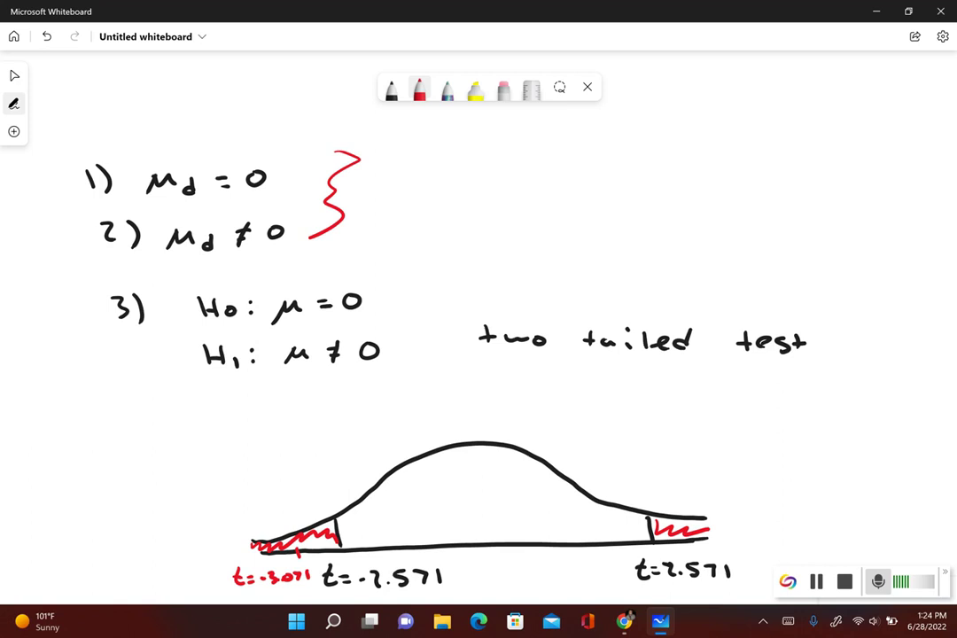
# Step: Write 'reject H0' in black below the curve and circle the claim μd = 0
pyautogui.click(391, 88)
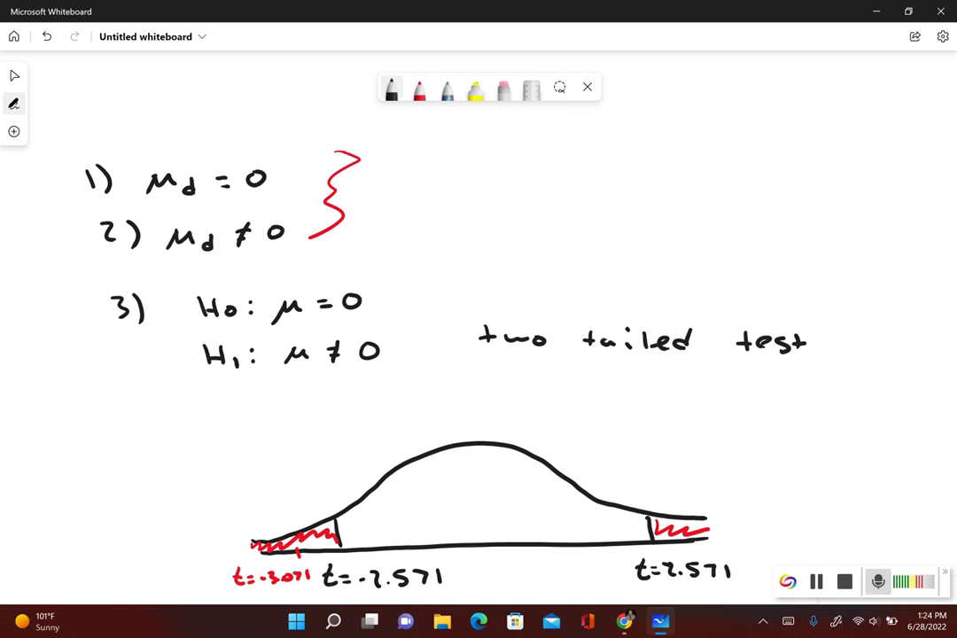
pyautogui.scroll(-3, 847, 334)
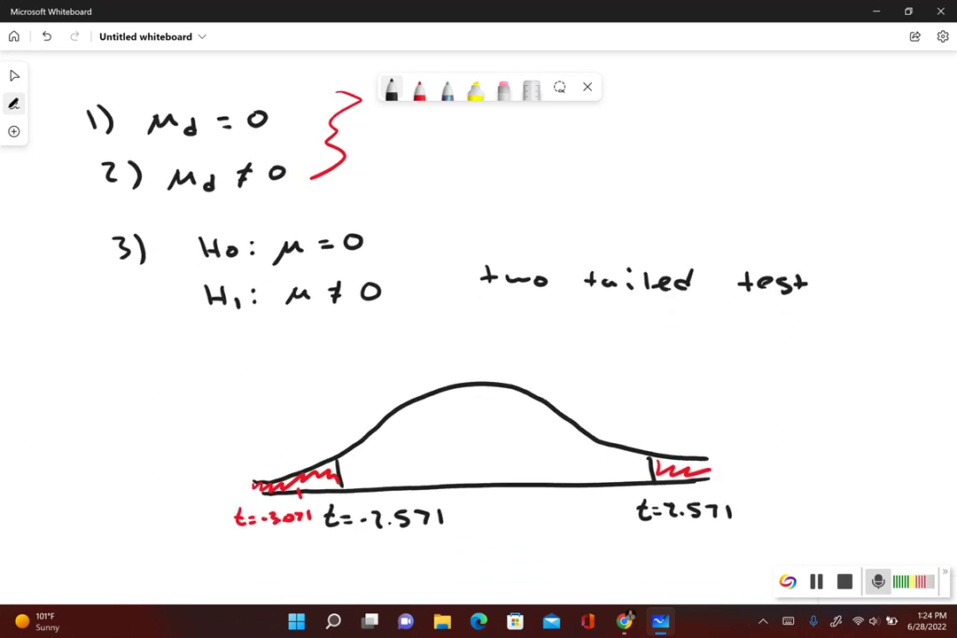
pyautogui.moveTo(145, 572); pyautogui.dragTo(160, 558)
pyautogui.moveTo(168, 564)
pyautogui.mouseDown()
pyautogui.moveTo(192, 579)
pyautogui.moveTo(232, 574)
pyautogui.mouseUp()
pyautogui.click(199, 550)
pyautogui.moveTo(251, 558)
pyautogui.mouseDown()
pyautogui.moveTo(251, 573)
pyautogui.moveTo(264, 574)
pyautogui.mouseUp()
pyautogui.moveTo(254, 560); pyautogui.dragTo(323, 572)
pyautogui.moveTo(310, 563); pyautogui.dragTo(340, 562)
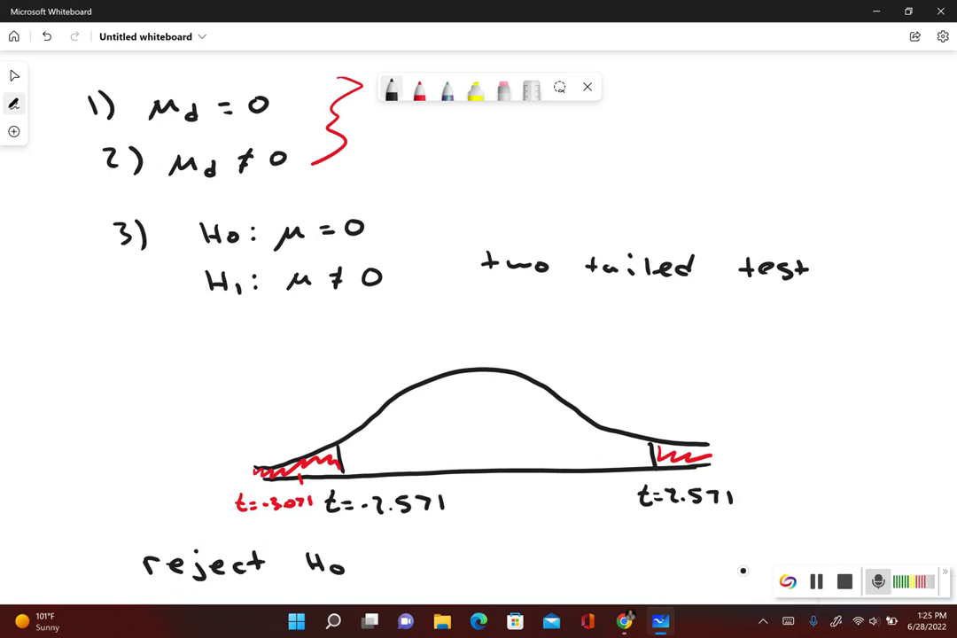
pyautogui.moveTo(282, 79)
pyautogui.mouseDown()
pyautogui.moveTo(147, 73)
pyautogui.moveTo(221, 136)
pyautogui.moveTo(280, 78)
pyautogui.mouseUp()
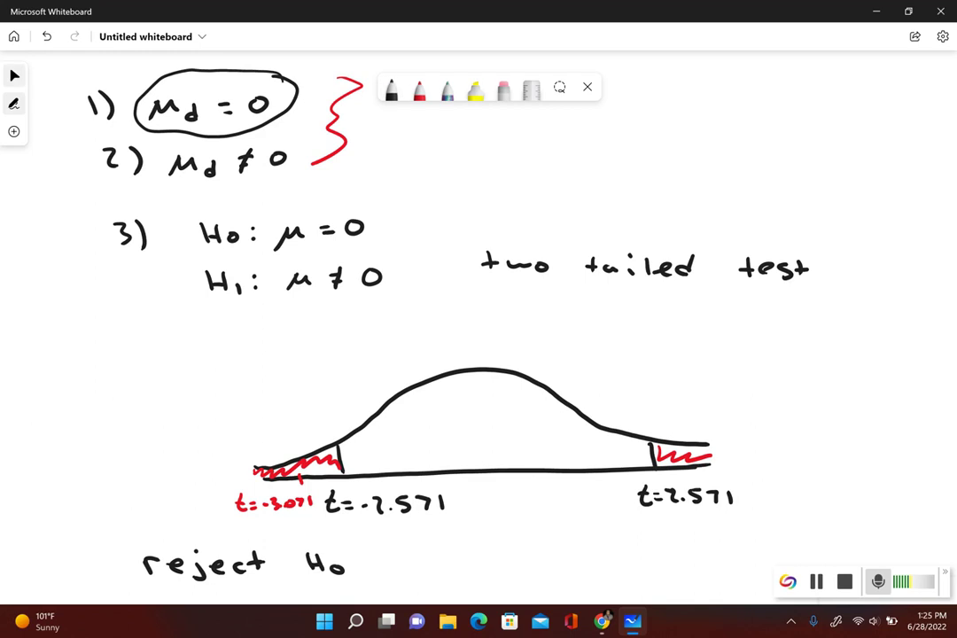
# Step: Back in the homework, choose answer B, rejecting the claim of no effect
pyautogui.click(603, 619)
pyautogui.click(733, 554)
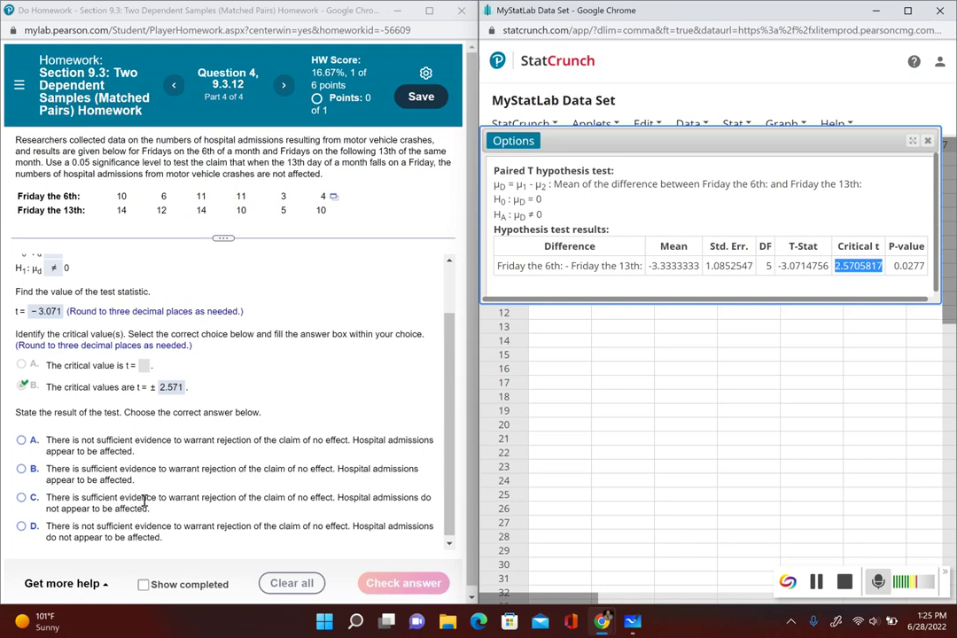
pyautogui.click(21, 468)
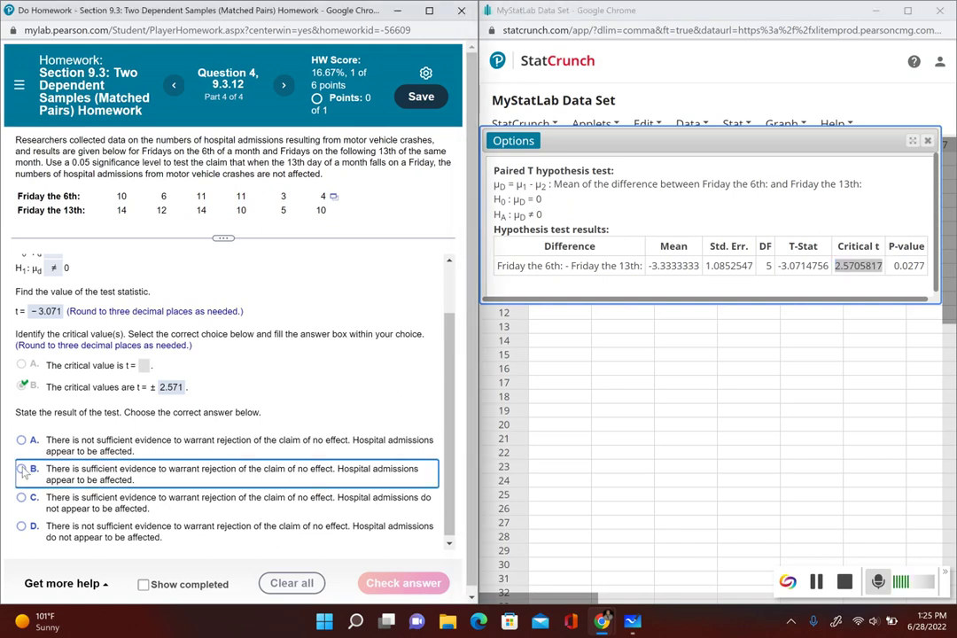